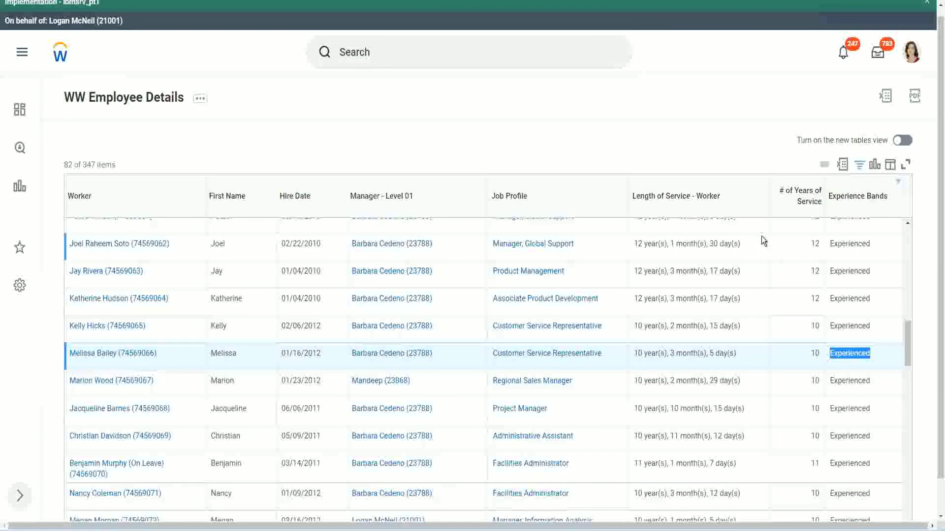
Compare the Manager, Global Support row's Experienced band with its 12 years 1 month 30 days service.
double_click(845, 243)
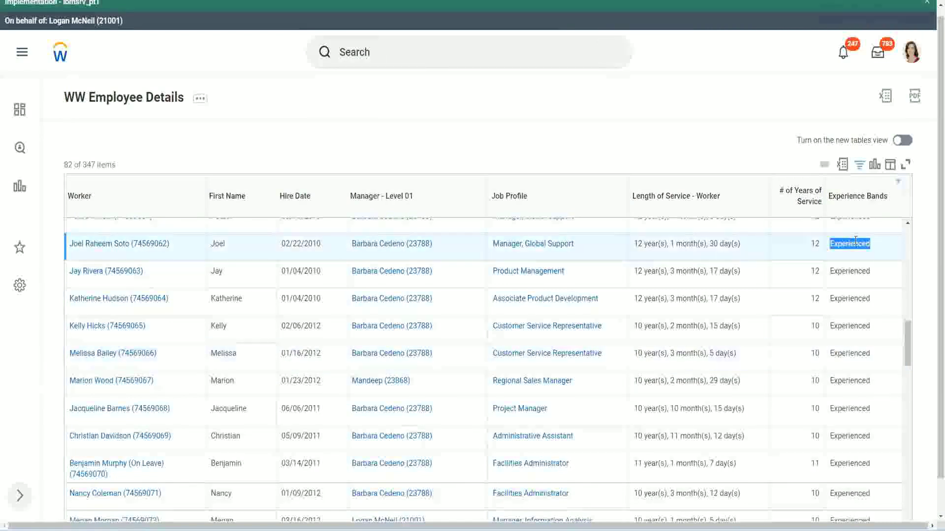
left_click(823, 236)
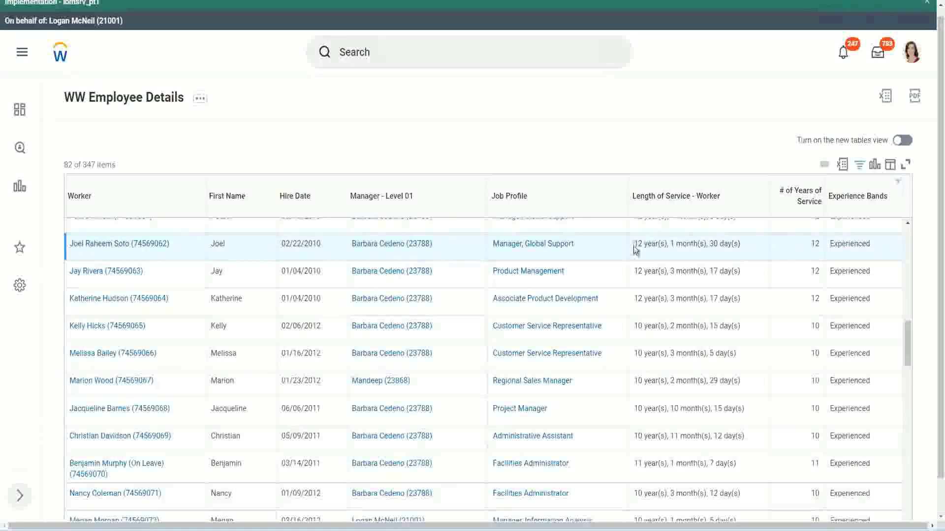
left_click_drag(633, 244, 638, 245)
left_click(634, 243)
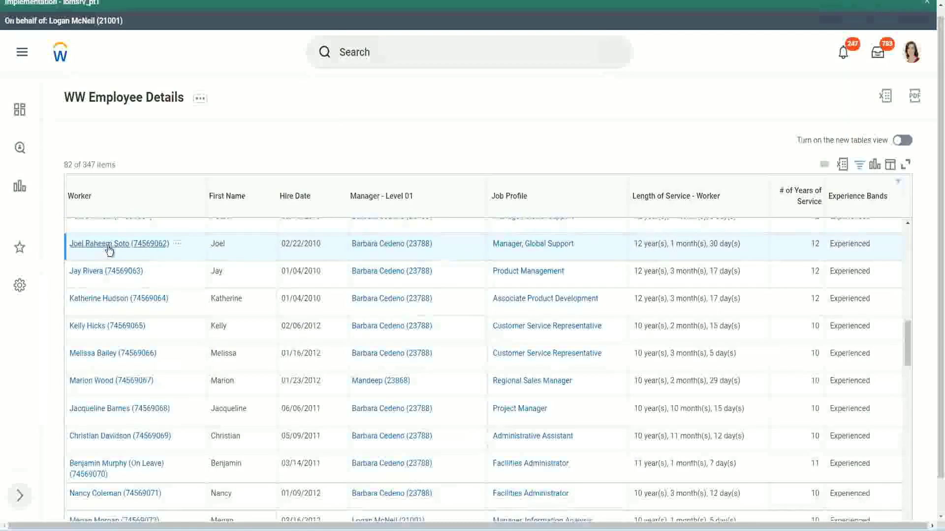
double_click(639, 243)
double_click(672, 244)
double_click(714, 244)
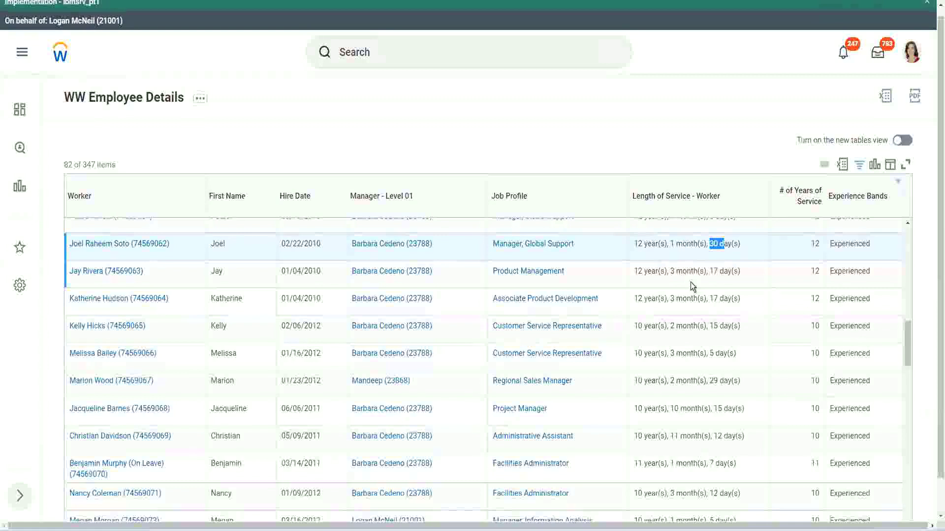
double_click(817, 244)
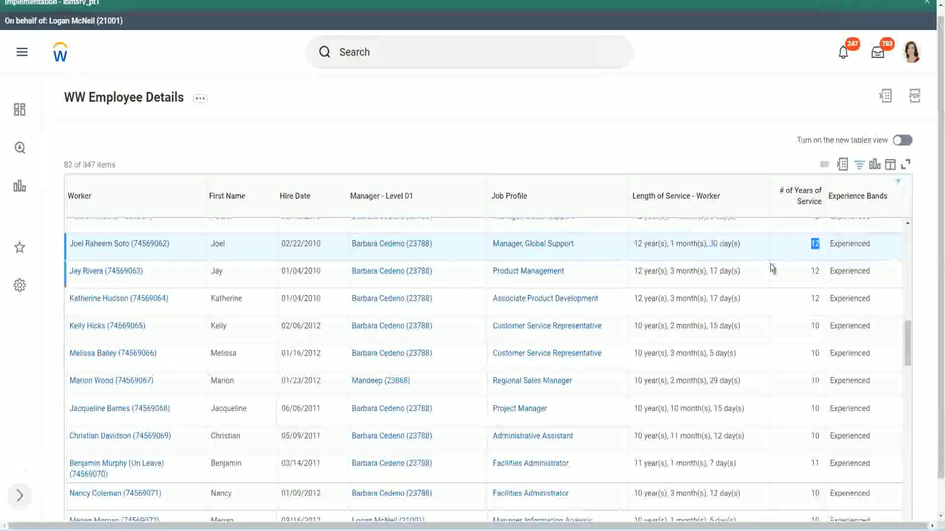
Check the Administrative Assistant row's 10 years 11 months 12 days service against its 10 years value.
left_click(650, 437)
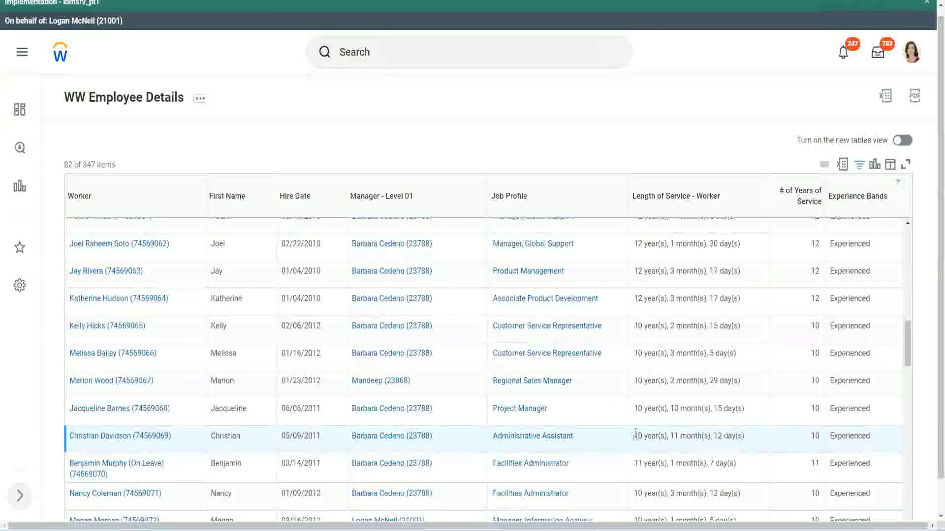
double_click(674, 436)
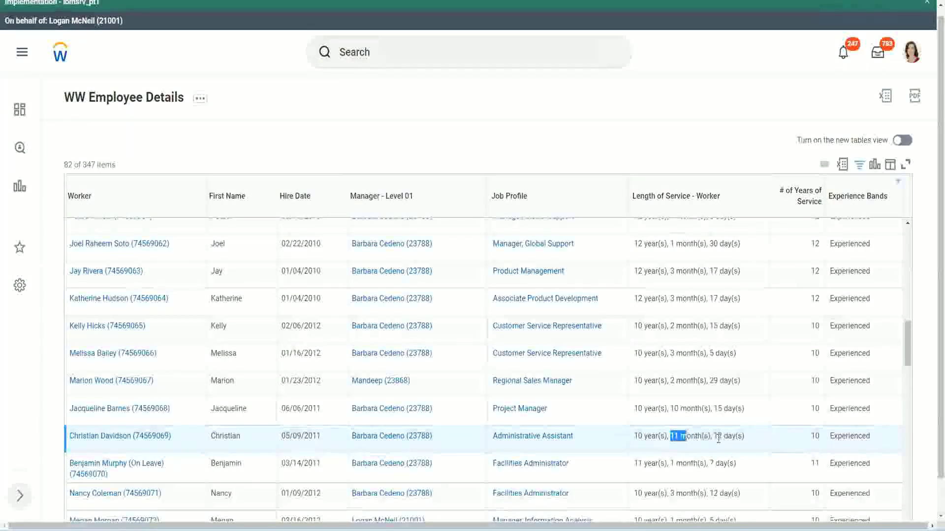
left_click_drag(719, 437, 733, 436)
left_click(733, 436)
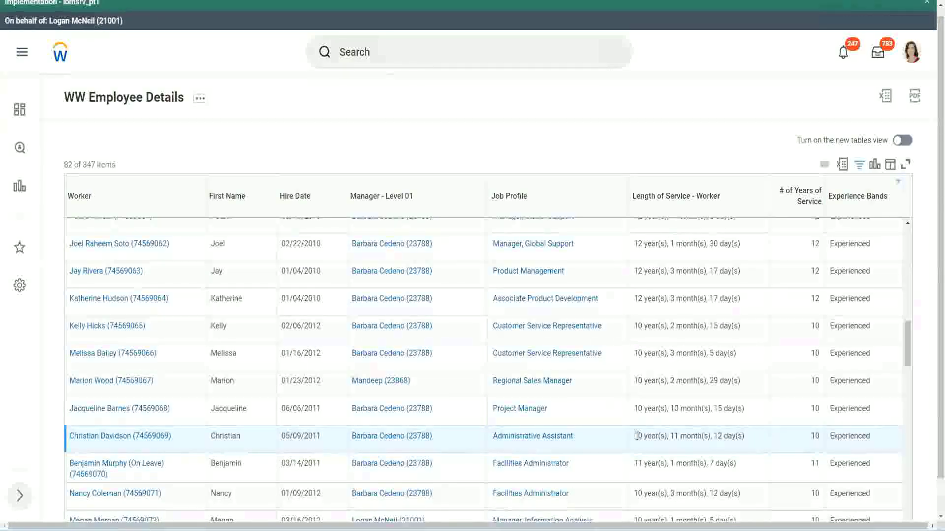
double_click(815, 436)
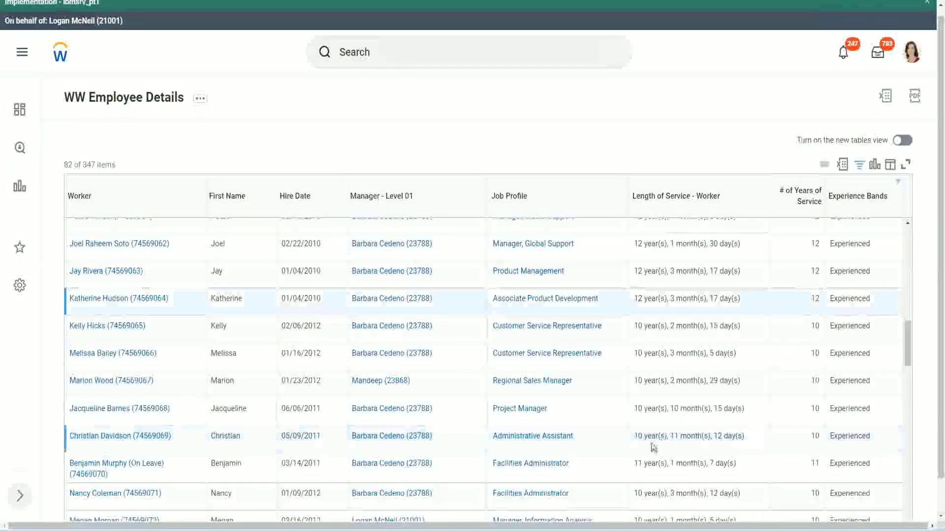
double_click(638, 436)
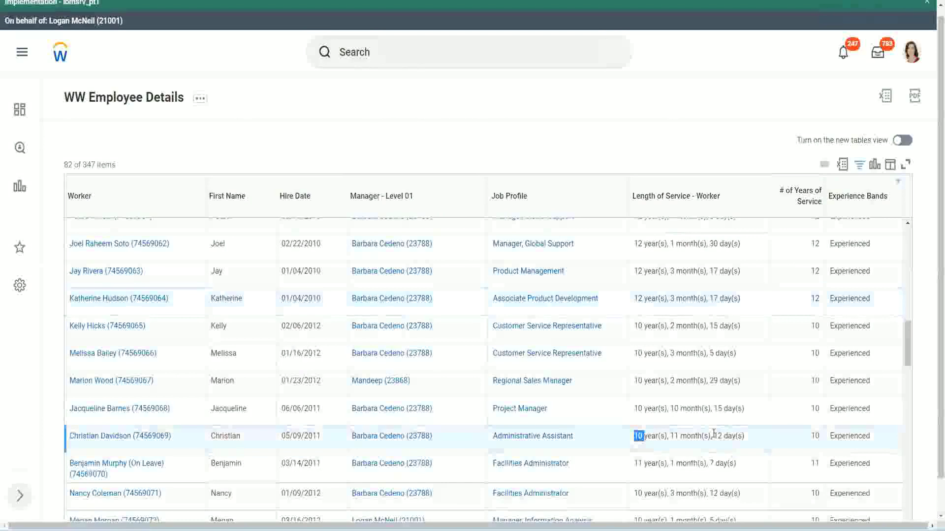
left_click(714, 434)
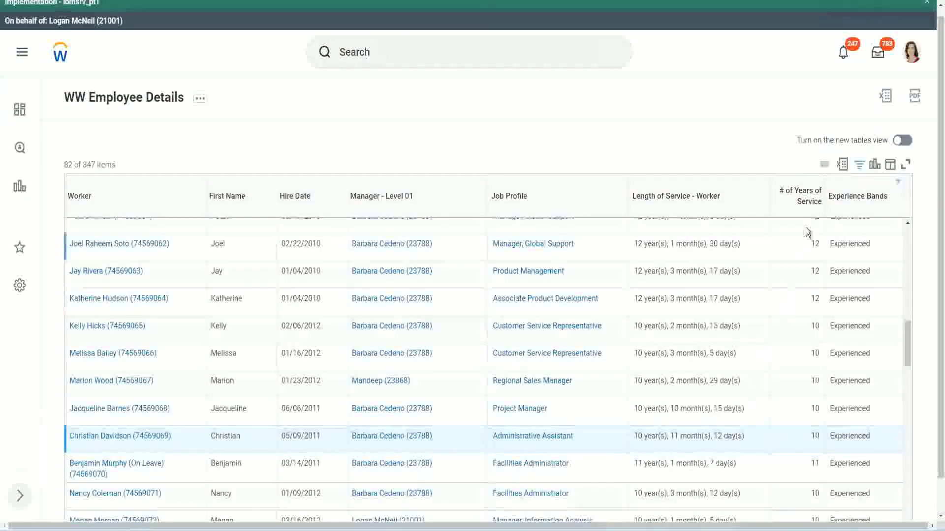
Recheck rows including the Project Manager's 10 years, then bring up the Experience Bands field link's options.
left_click(816, 243)
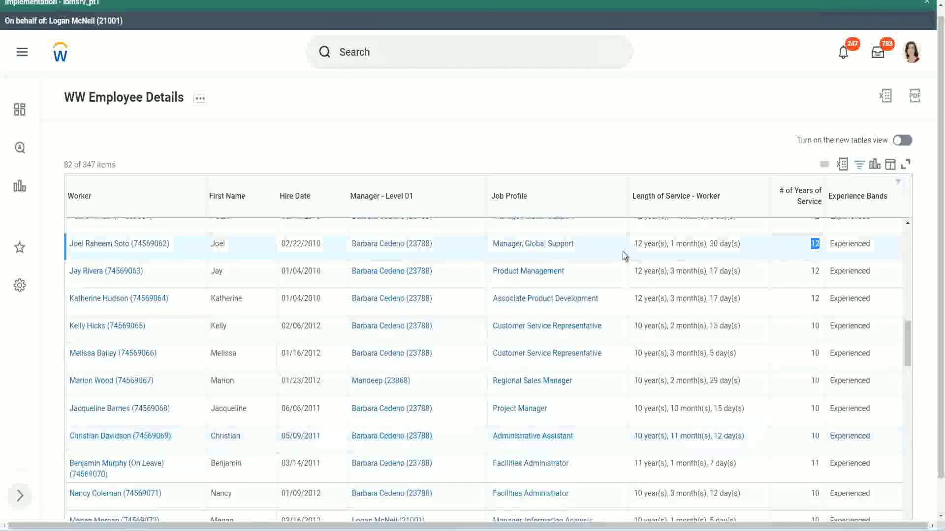
left_click_drag(687, 239, 753, 244)
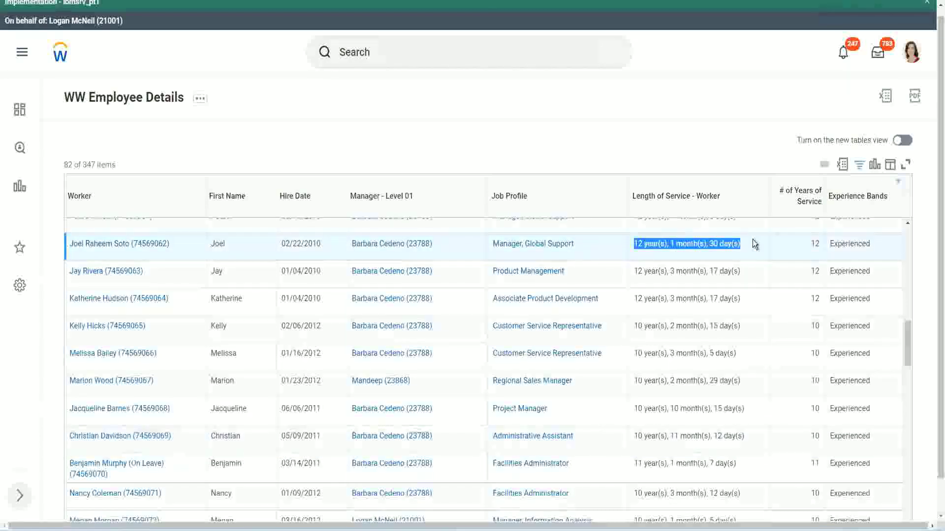
left_click(736, 436)
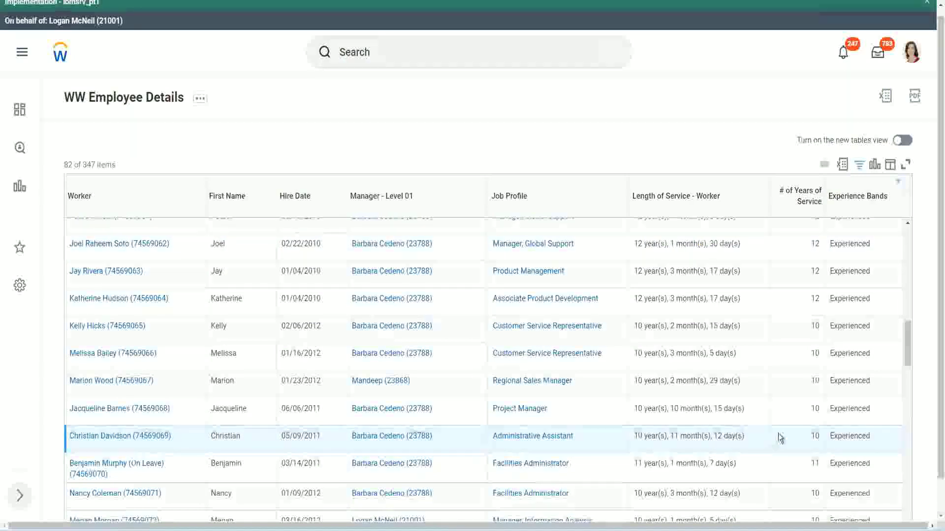
double_click(812, 436)
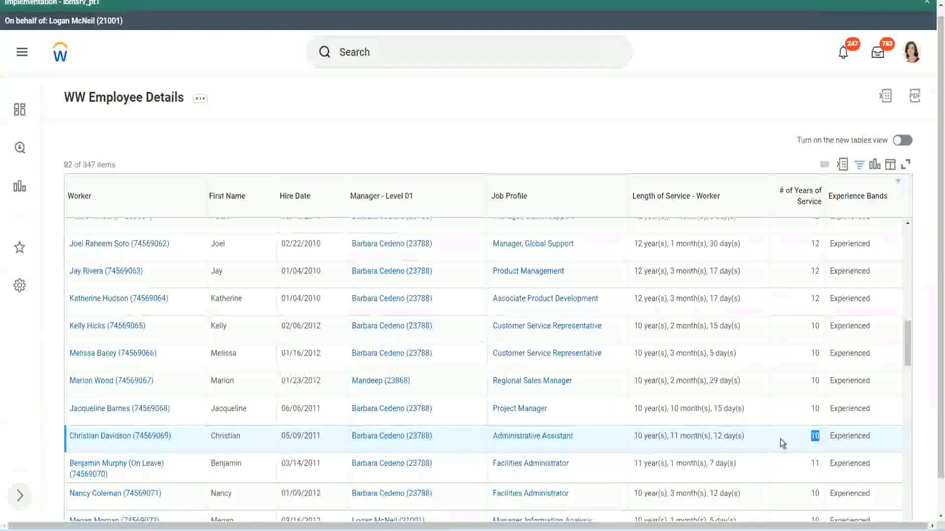
left_click(763, 428)
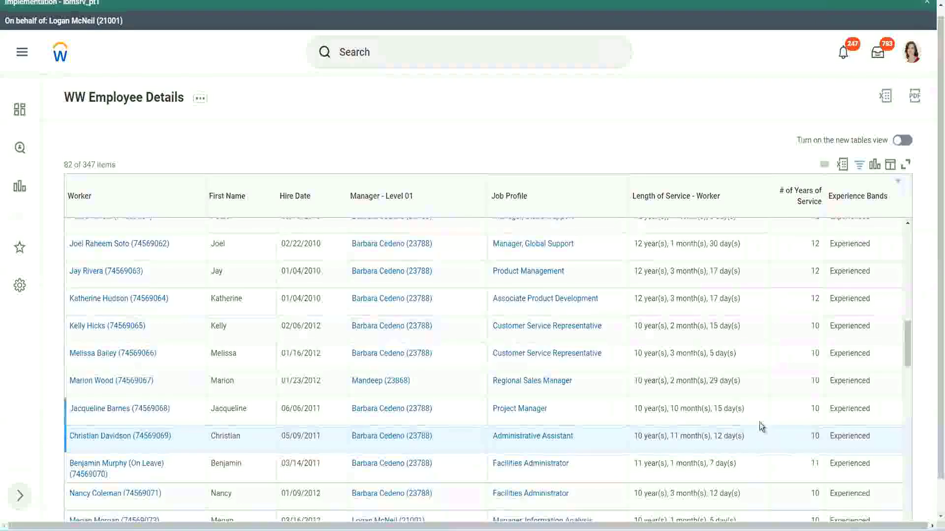
left_click(788, 412)
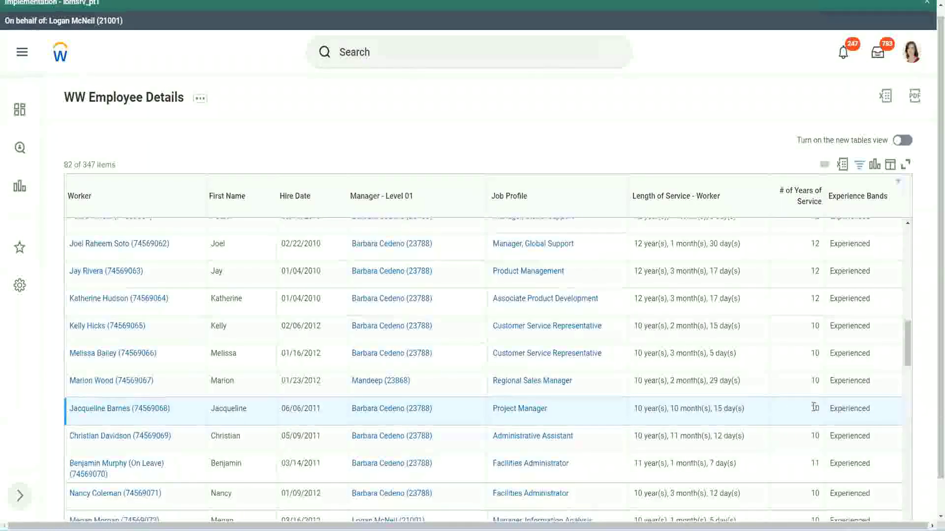
double_click(814, 407)
left_click(811, 408)
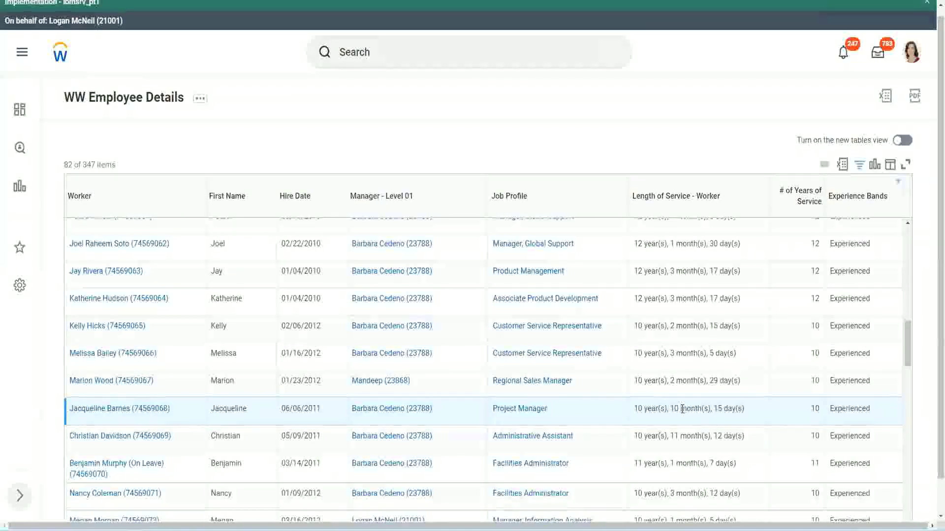
double_click(674, 408)
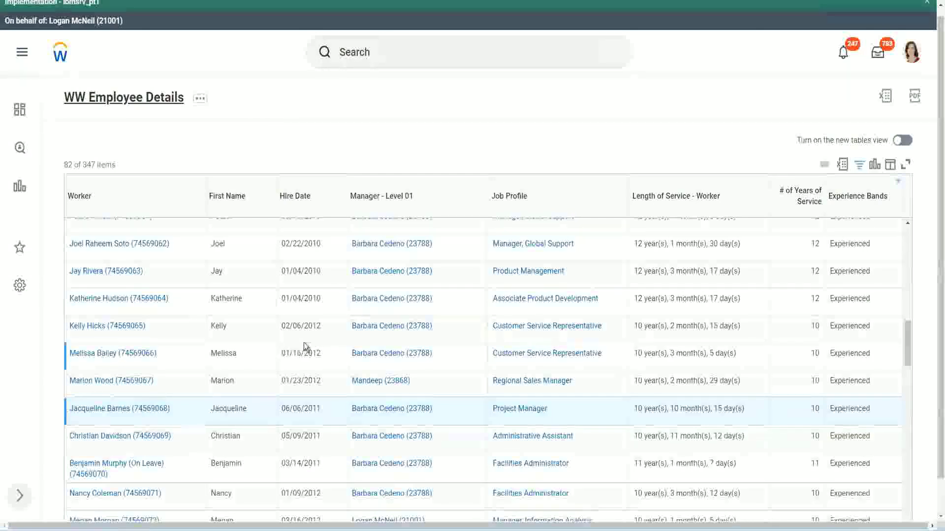
scroll(308, 344, "down", 4)
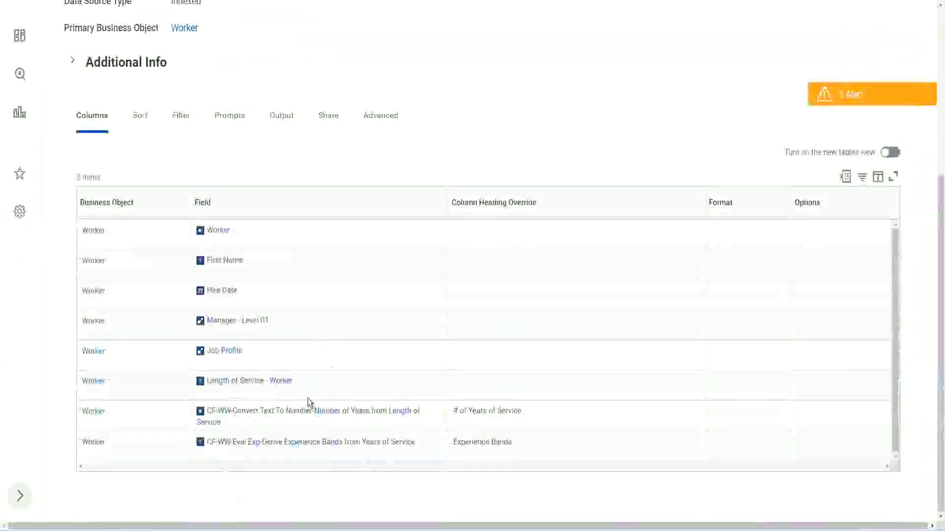
right_click(260, 445)
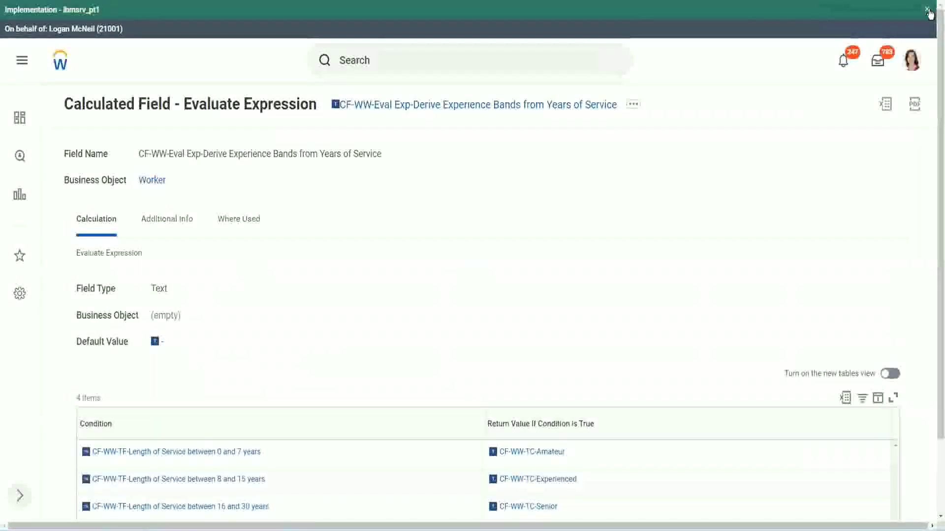
Dismiss the environment banner and review the four length-of-service conditions in the Condition table.
left_click(927, 10)
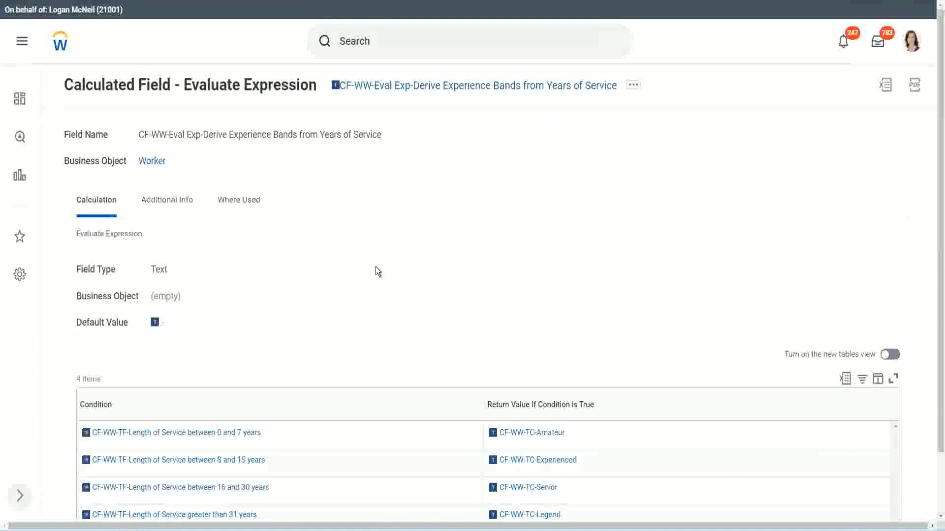
scroll(394, 262, "down", 2)
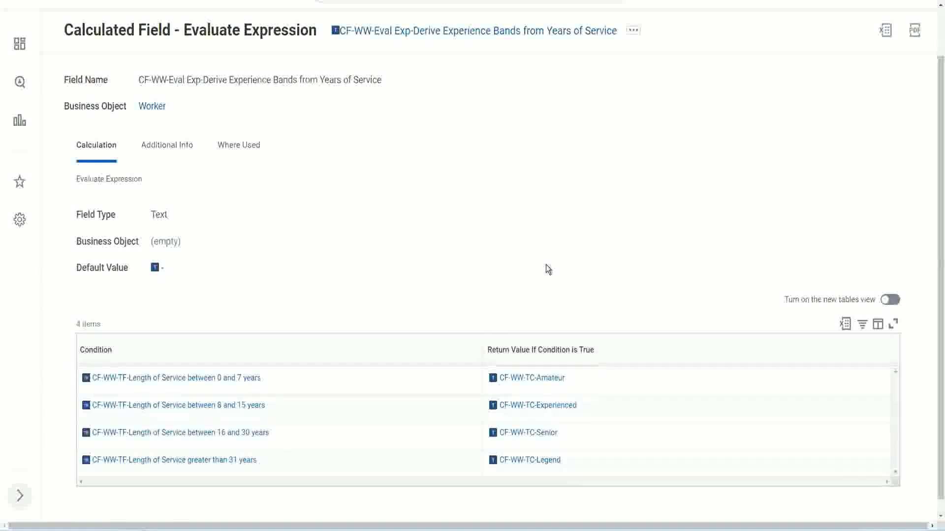
left_click(428, 347)
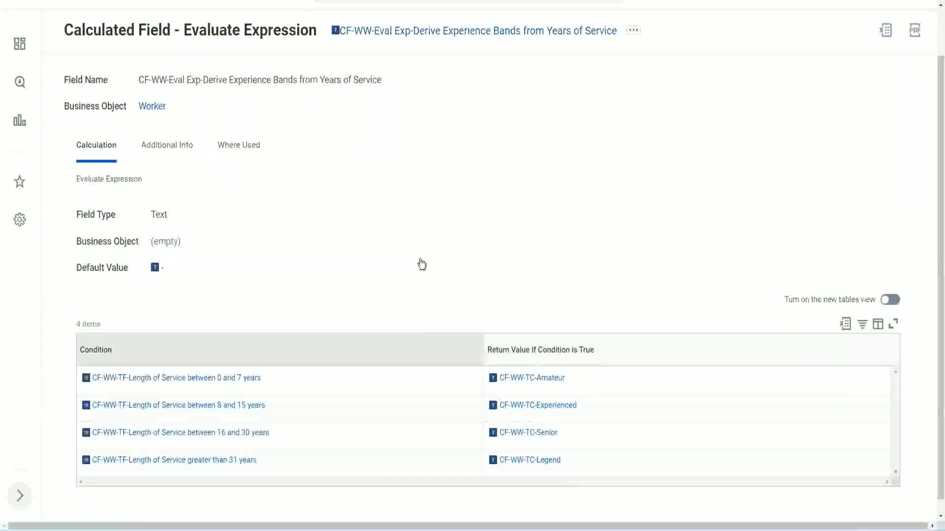
left_click(421, 228)
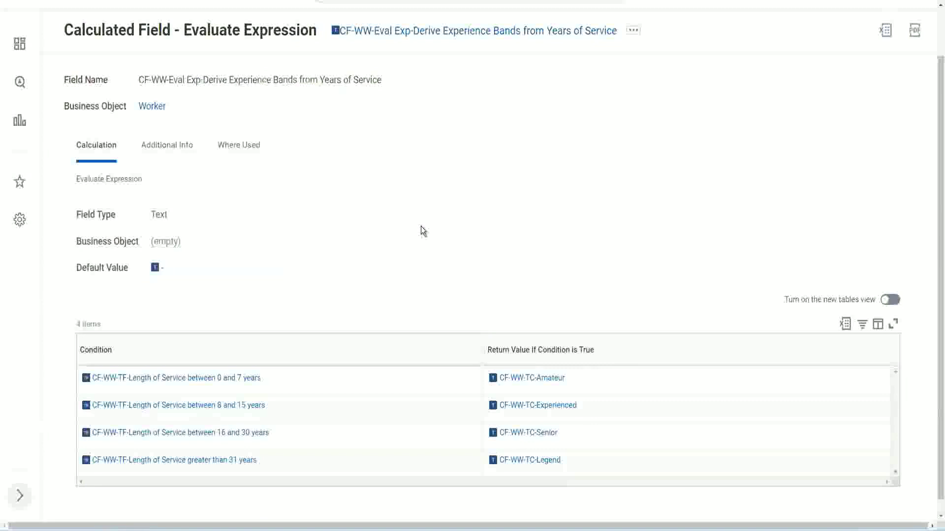
Copy the calculated field's name as text and go back to the report definition.
right_click(416, 34)
left_click(442, 87)
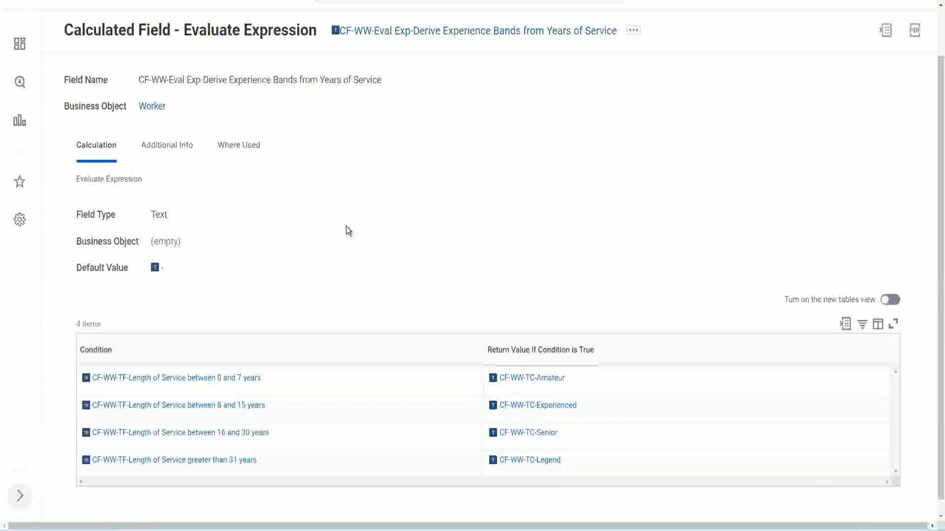
scroll(344, 201, "up", 1)
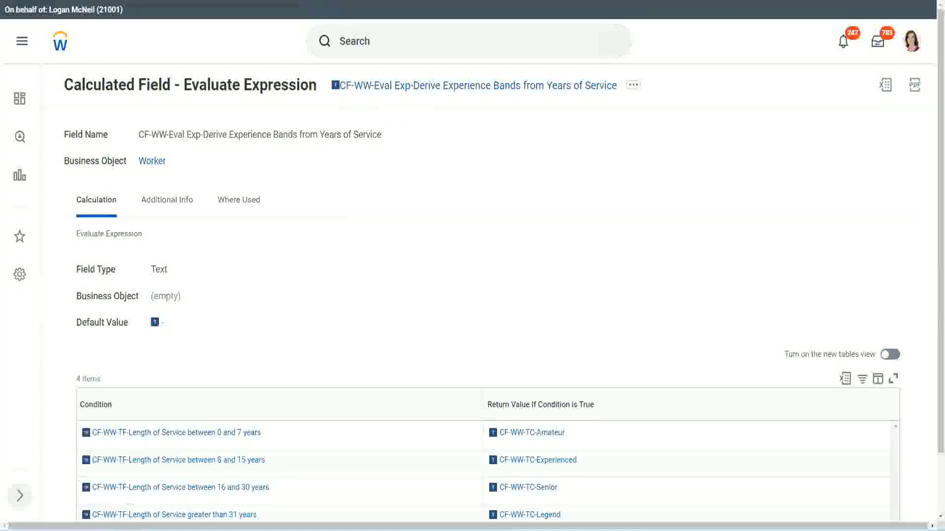
key("alt+Left")
Search 'create cal field' and launch the Create Calculated Field task from the suggestions.
scroll(364, 73, "up", 5)
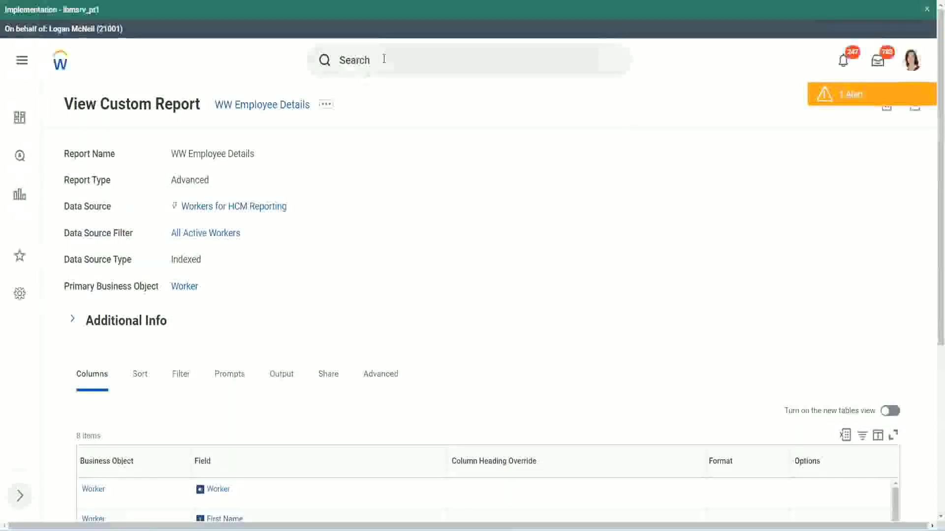
left_click(384, 59)
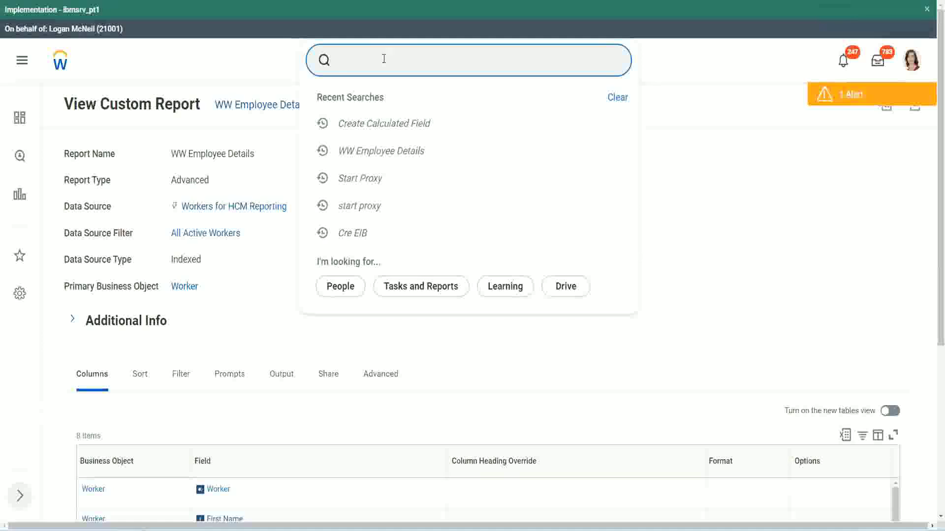
type("create cal field")
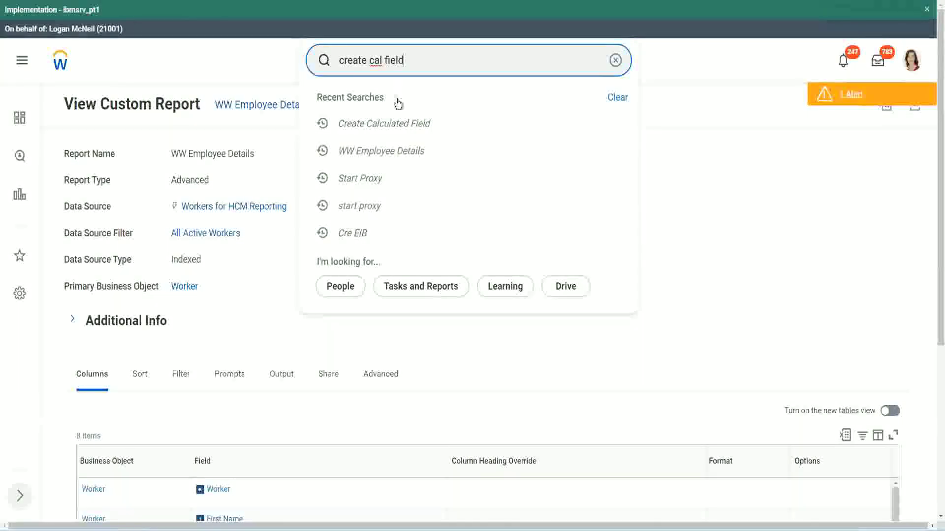
left_click(395, 102)
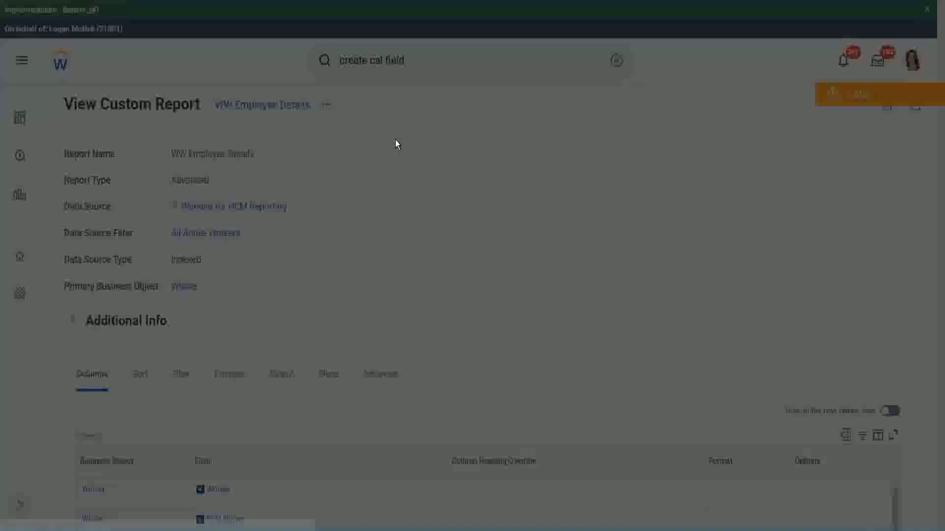
Paste the copied field name, adding 'Bands' after Exp and changing Derive to Determine.
left_click(399, 174)
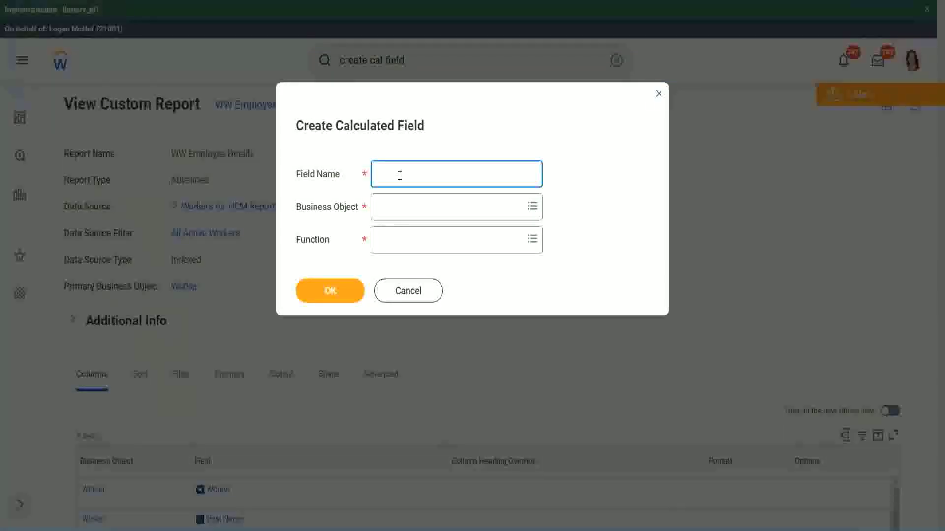
key("ctrl+v")
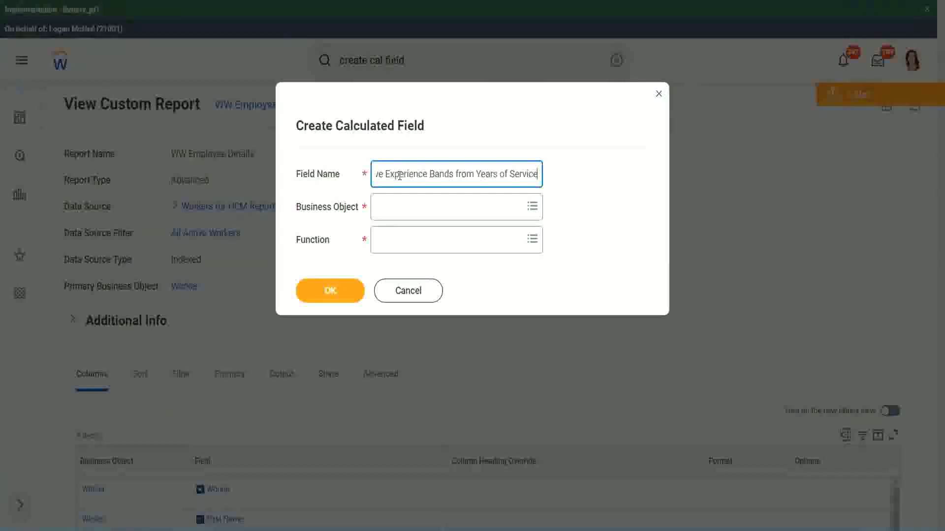
left_click_drag(429, 175, 347, 157)
left_click(417, 172)
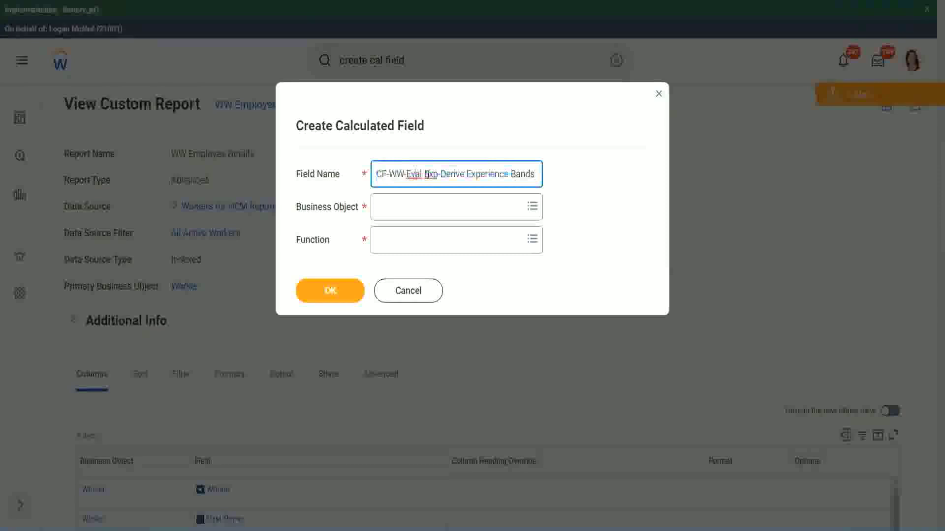
double_click(432, 173)
key("Right")
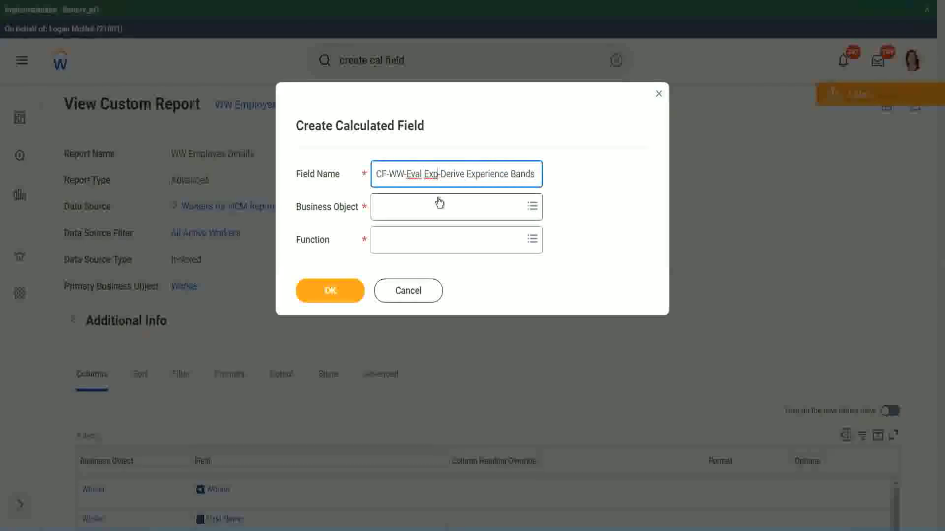
type("bands")
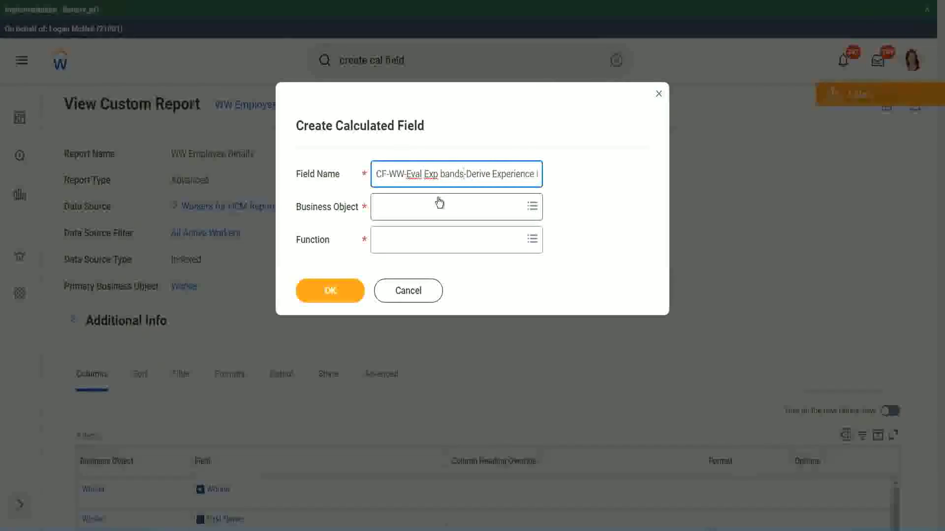
key("Left")
key("Left")
key("Left")
key("Left")
key("shift+Left")
type("B")
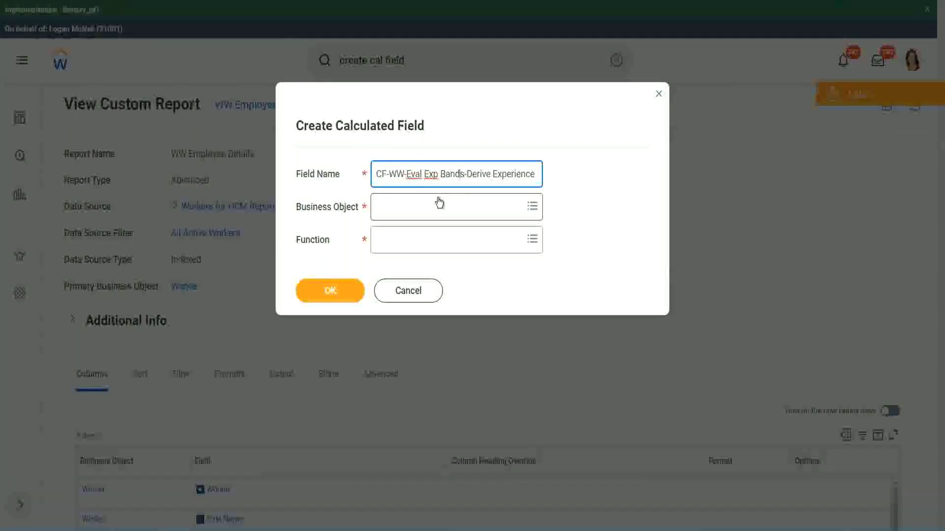
key("Right")
key("Right")
key("Right")
key("Right")
key("Right")
key("Right")
key("Right")
key("Right")
key("Right")
key("Right")
key("Right")
key("Right")
key("Right")
key("Right")
key("Right")
key("Right")
key("Right")
key("Right")
key("Right")
key("Right")
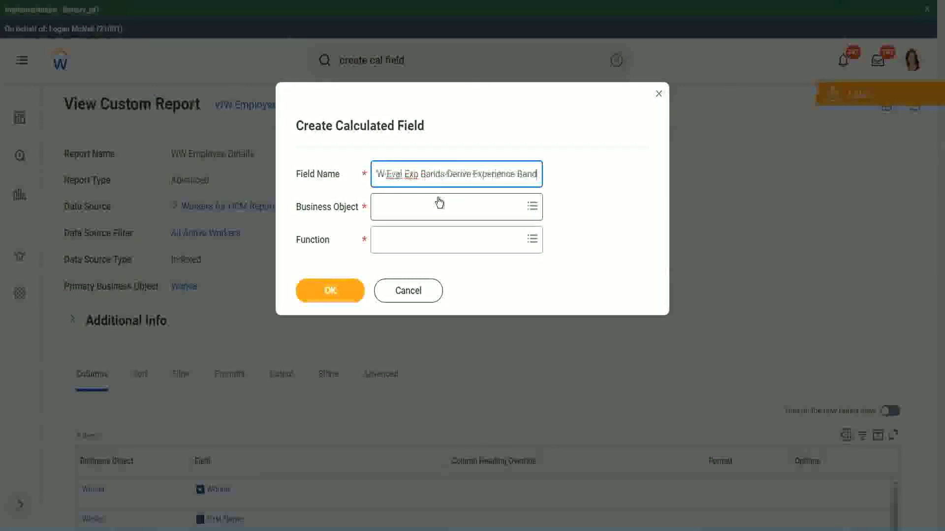
key("Right")
key("Right")
key("Right")
key("Right")
key("Right")
key("Right")
key("Right")
key("Right")
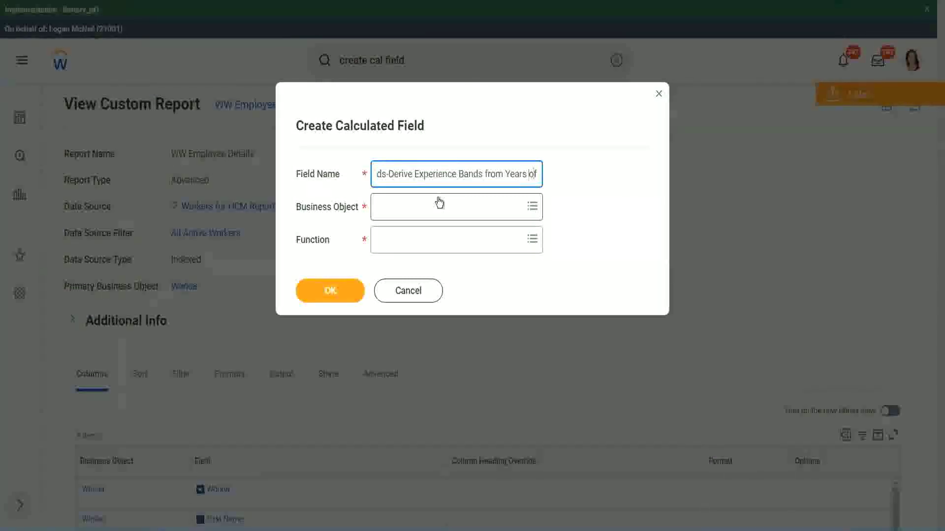
key("Left")
key("Left")
key("Left")
key("Left")
key("Left")
key("Left")
key("Left")
key("Left")
key("Left")
key("Left")
key("Left")
key("Left")
key("Left")
key("Left")
key("Left")
key("Left")
key("Left")
key("Left")
key("Left")
key("Left")
key("shift+Left")
key("shift+Left")
key("shift+Left")
type("Determine")
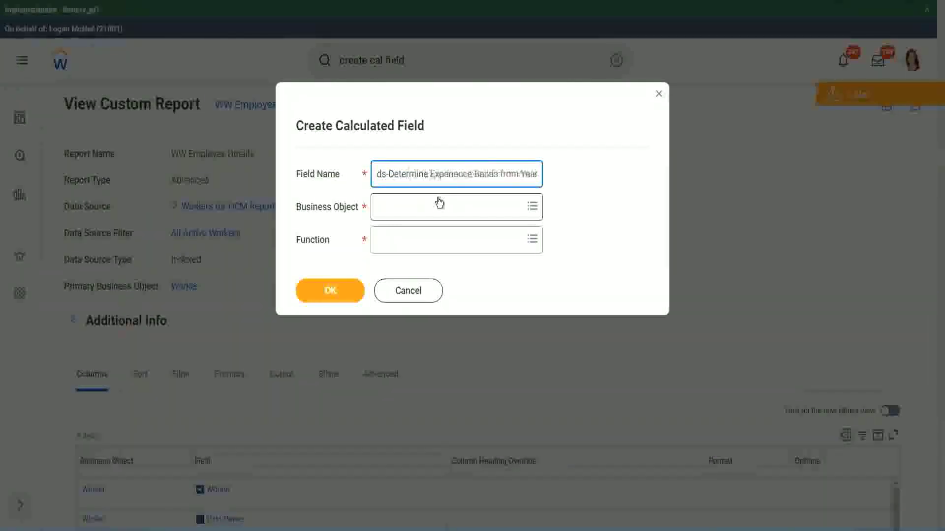
key("Right")
key("Right")
key("Right")
key("Right")
key("Right")
key("Right")
key("Right")
key("Right")
key("Right")
key("Right")
key("Right")
key("Right")
key("Right")
key("Right")
key("Right")
key("Right")
key("Right")
key("Right")
key("Right")
key("Right")
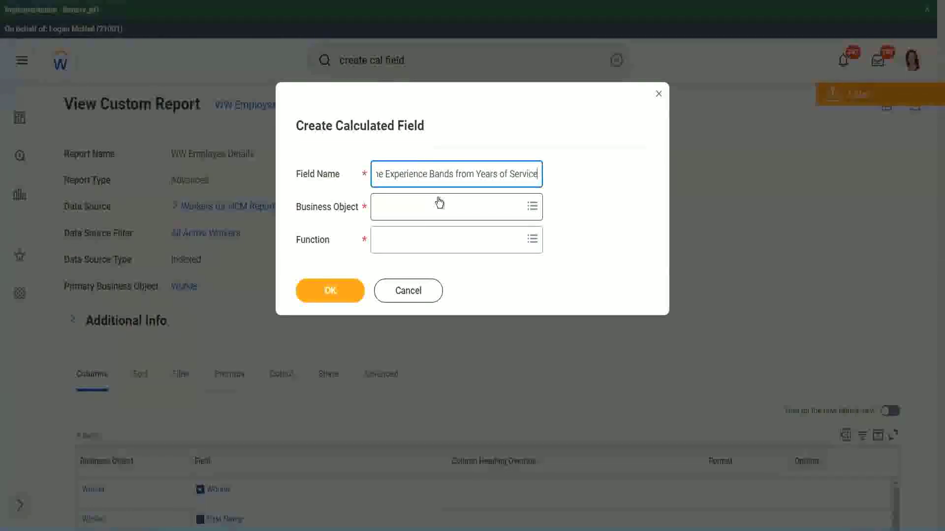
Choose Worker and Evaluate Expression Band, trim the name to 'Exp Band', and confirm with OK.
left_click(420, 207)
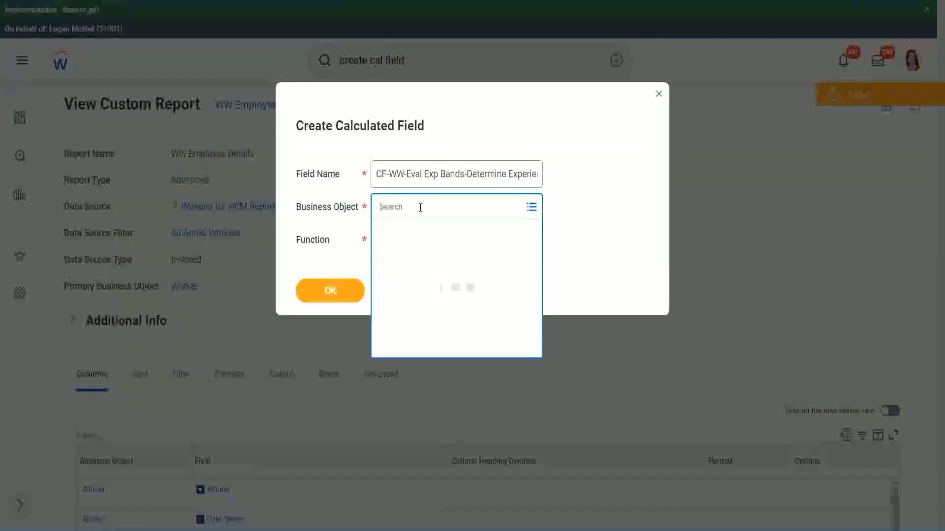
type("worker")
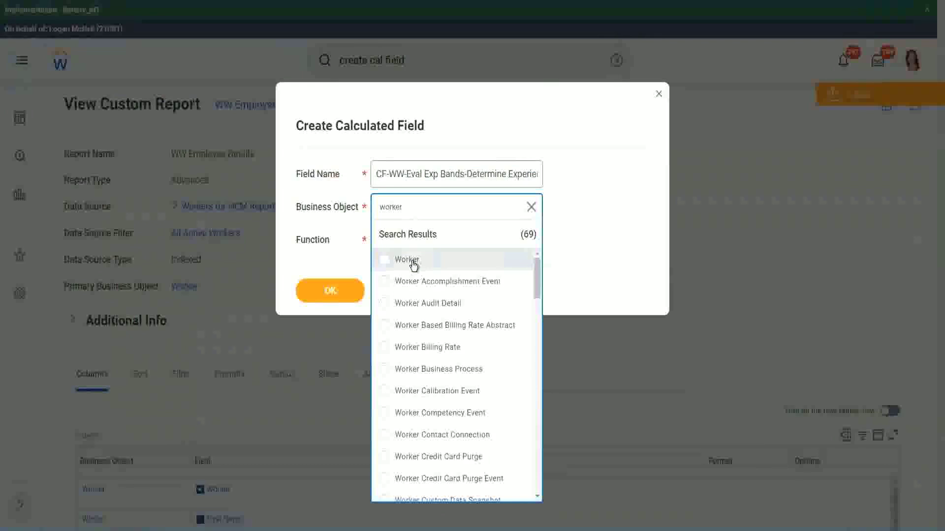
left_click(403, 261)
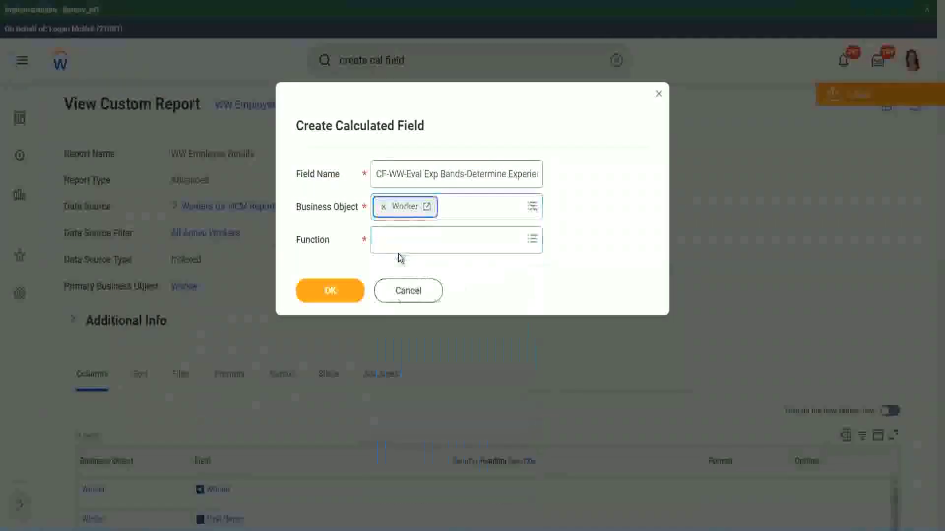
left_click(400, 237)
type("Eval")
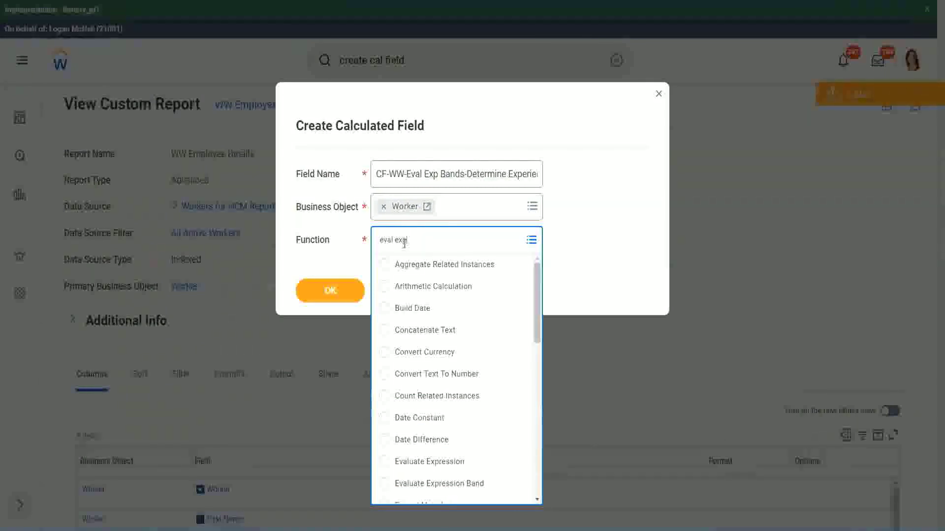
key("Return")
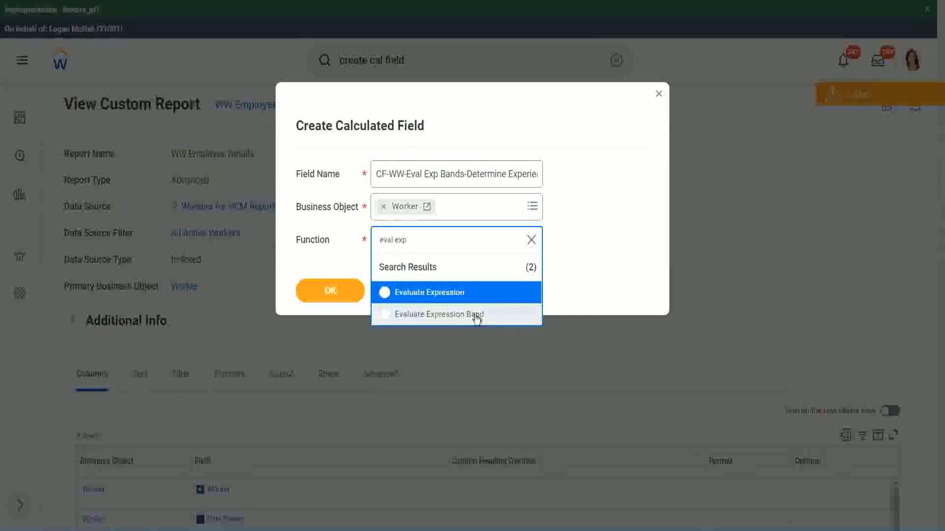
left_click(477, 319)
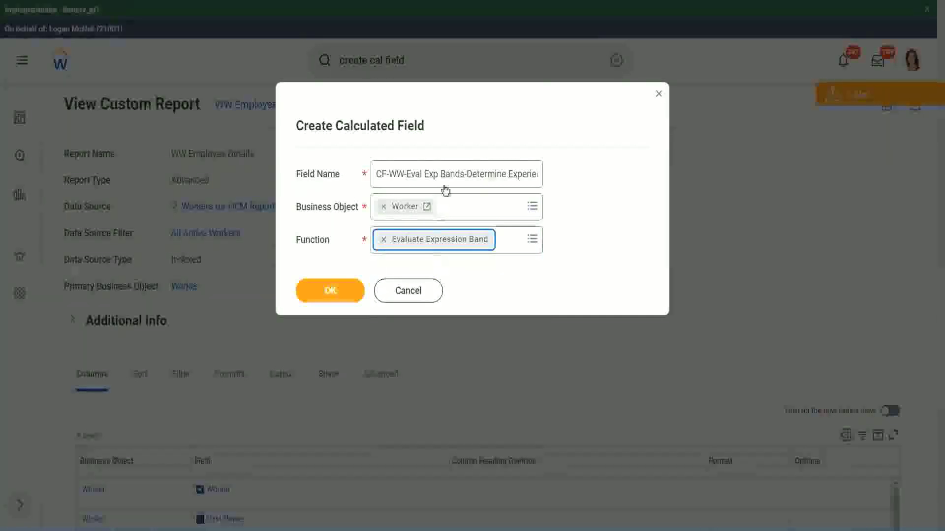
left_click(464, 173)
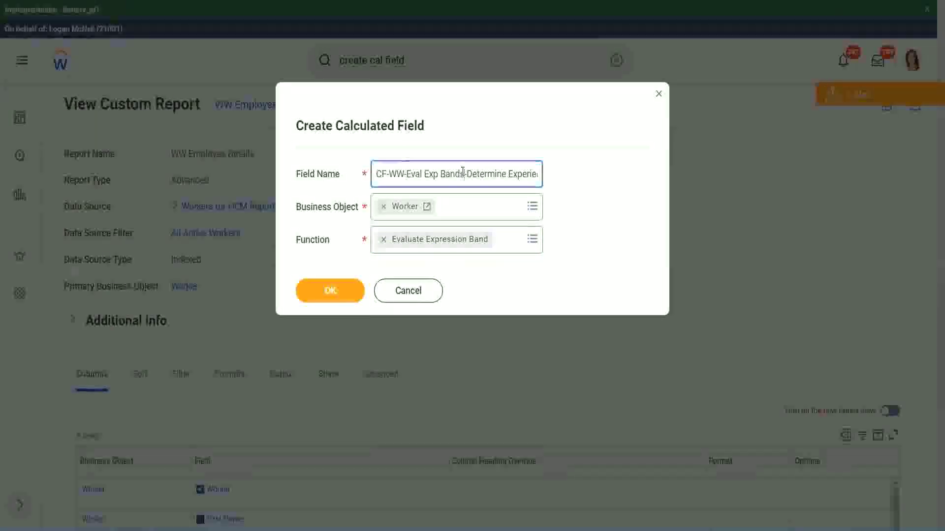
key("BackSpace")
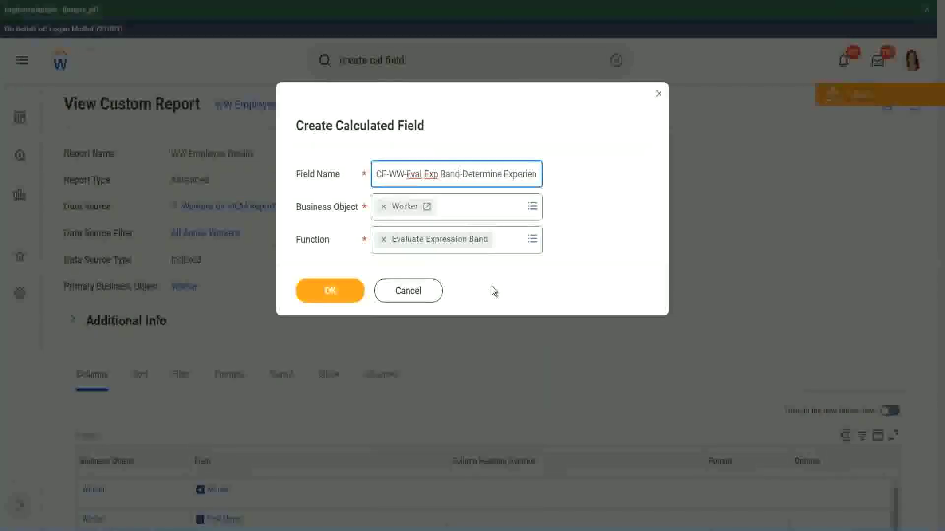
left_click(333, 292)
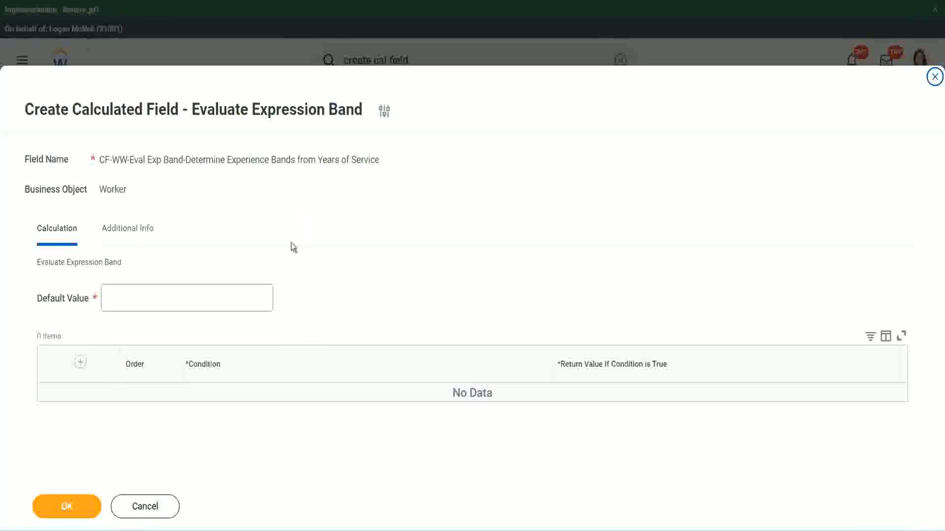
Set the default value to '-' and add the first empty condition row.
left_click(137, 304)
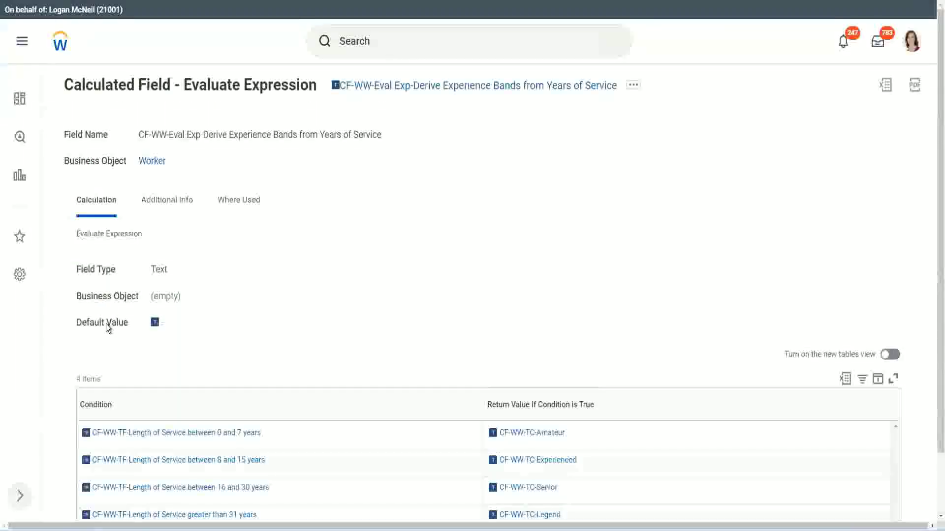
mouse_move(165, 327)
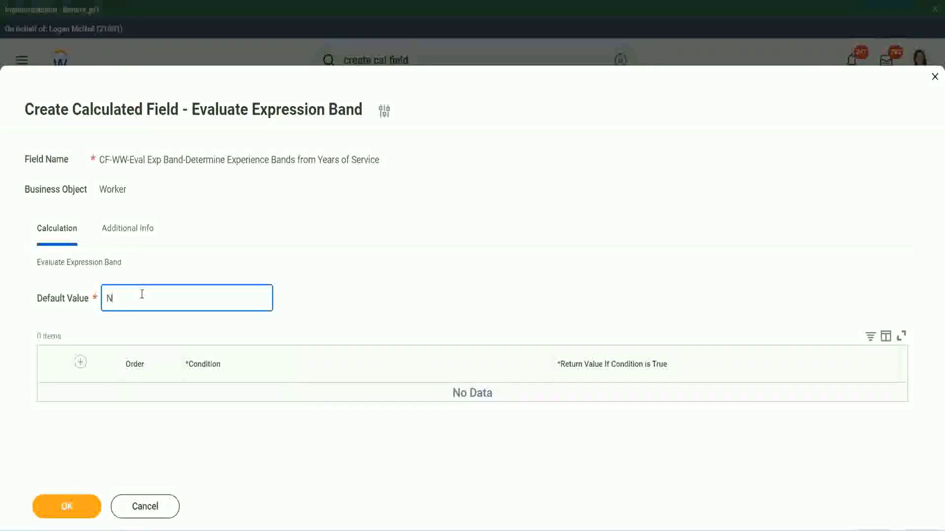
key("BackSpace")
type("c")
left_click(80, 362)
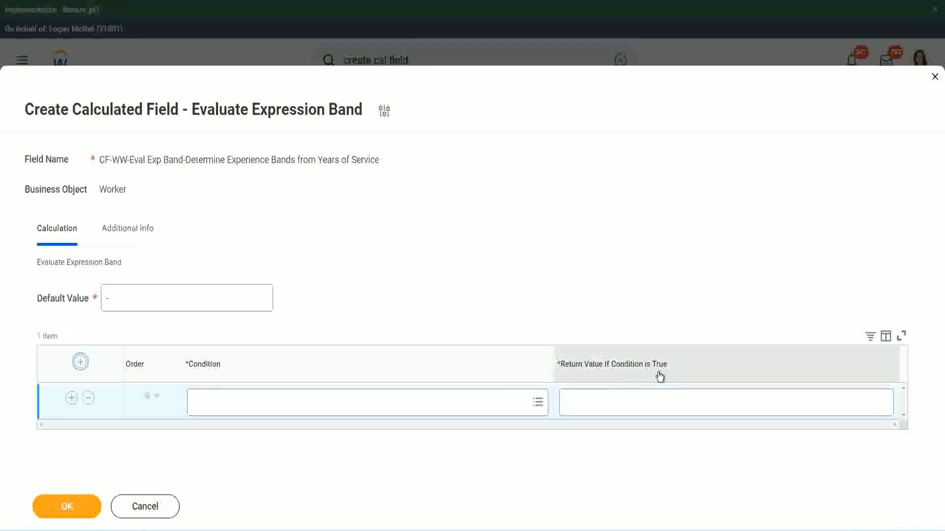
Pair row 1's pasted 0–7 years of service condition with return value Amateur, then add a row.
left_click(615, 404)
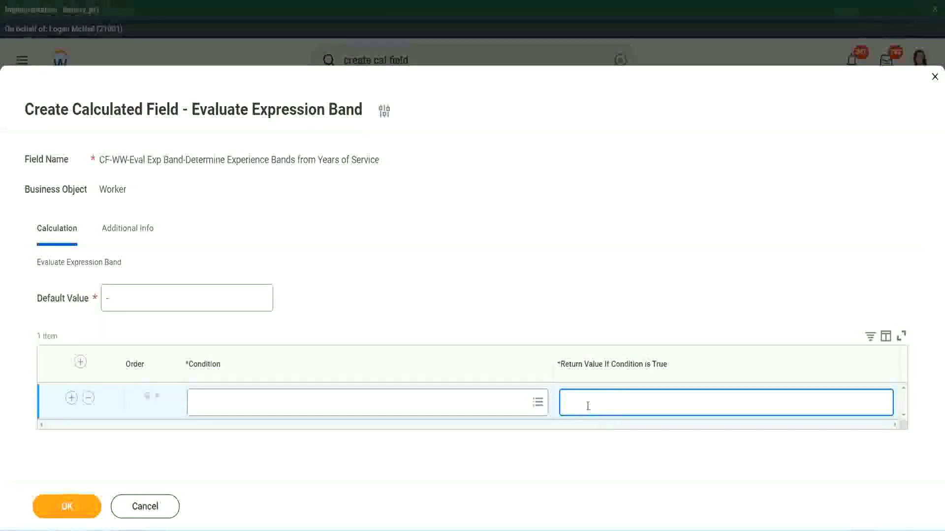
type("adkjdjaidjaijdia")
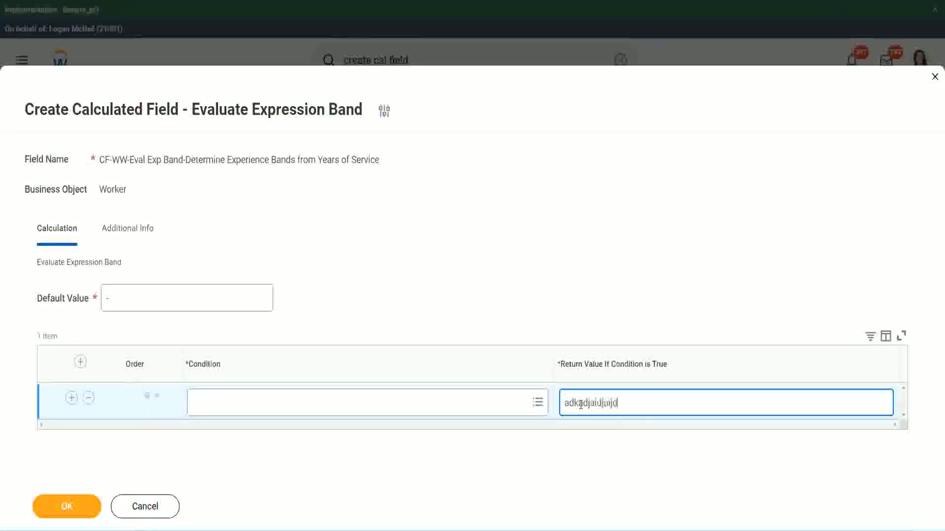
key("BackSpace")
key("BackSpace")
key("BackSpace")
key("BackSpace")
key("BackSpace")
key("BackSpace")
key("BackSpace")
key("BackSpace")
key("BackSpace")
key("BackSpace")
key("BackSpace")
key("BackSpace")
key("BackSpace")
key("BackSpace")
key("BackSpace")
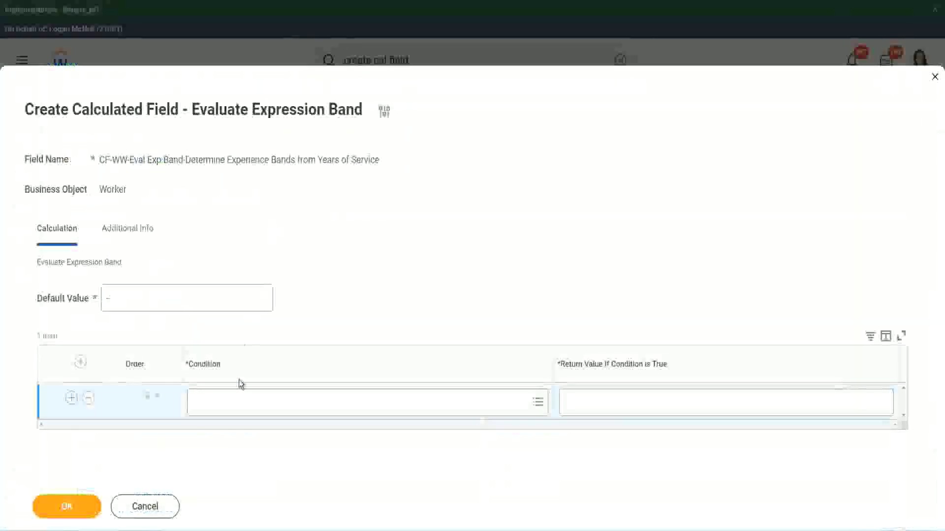
left_click(240, 406)
type("CF-WW-TF-Length of Service between 0 and 7 years")
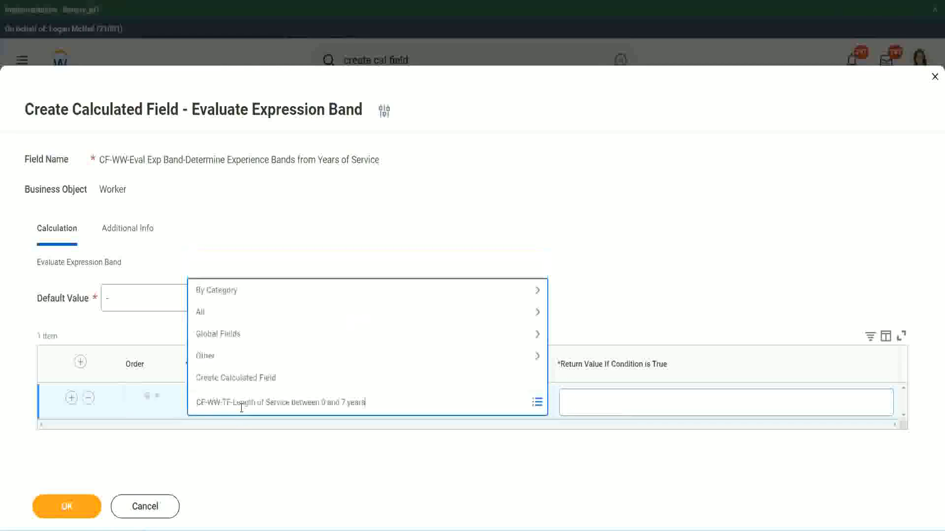
key("Return")
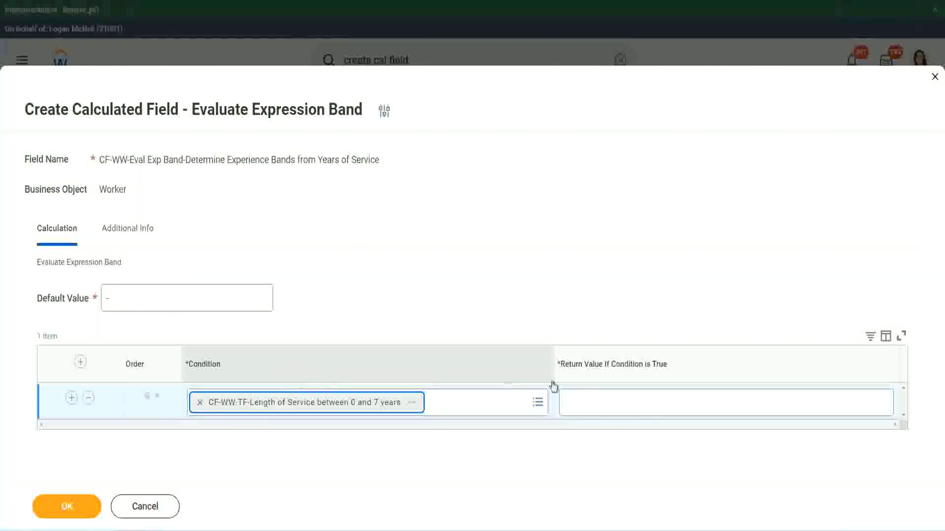
left_click(597, 394)
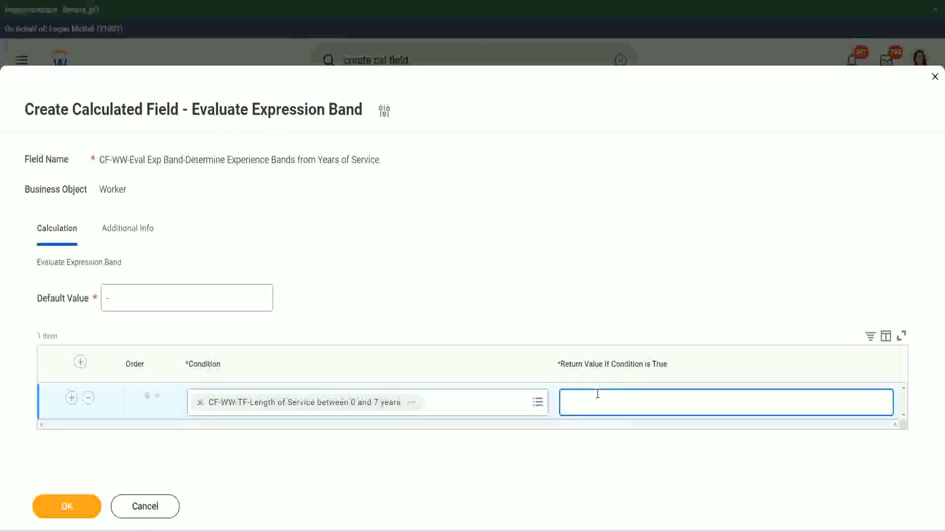
type("Amateur")
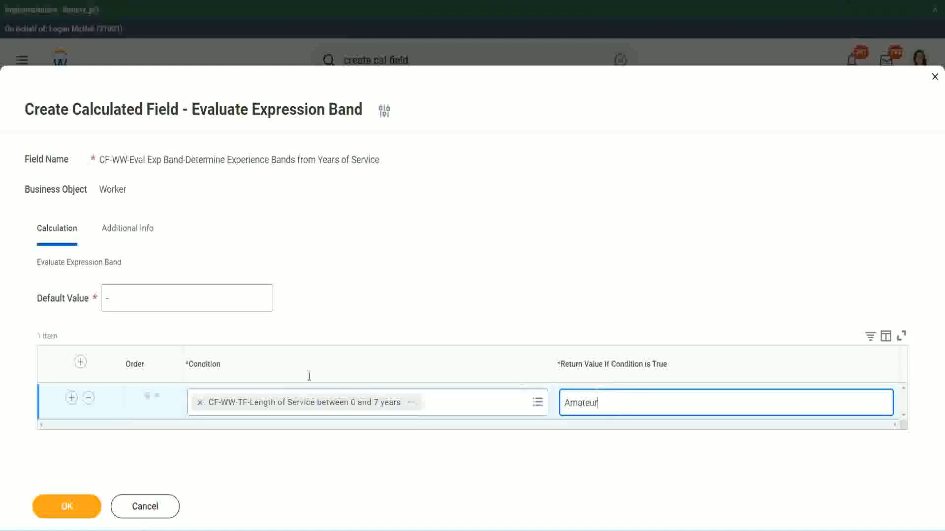
left_click(72, 397)
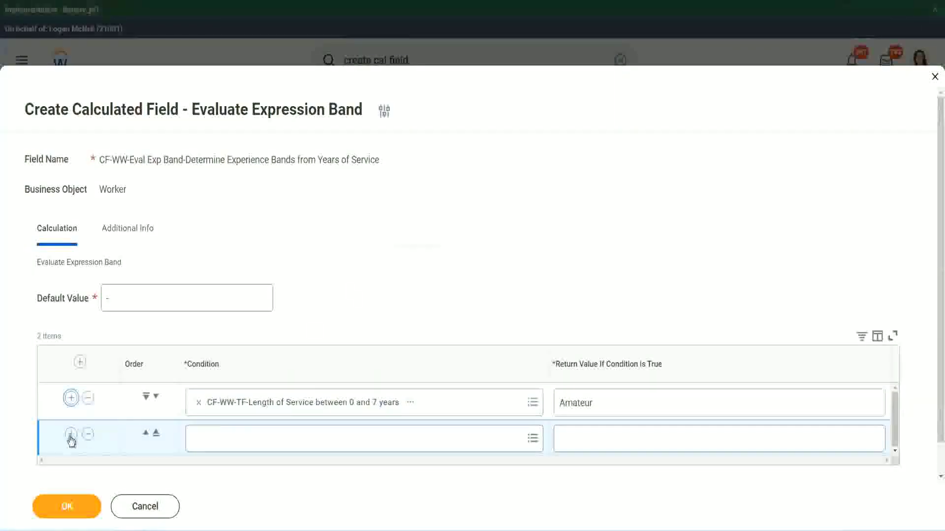
Add third and fourth rows and place the copied 16–30 years condition in row 3.
left_click(70, 435)
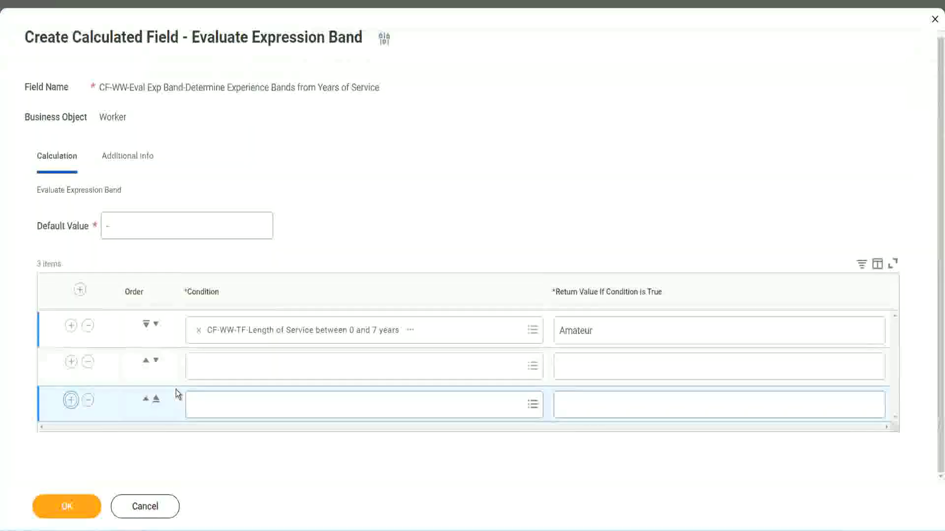
left_click(71, 399)
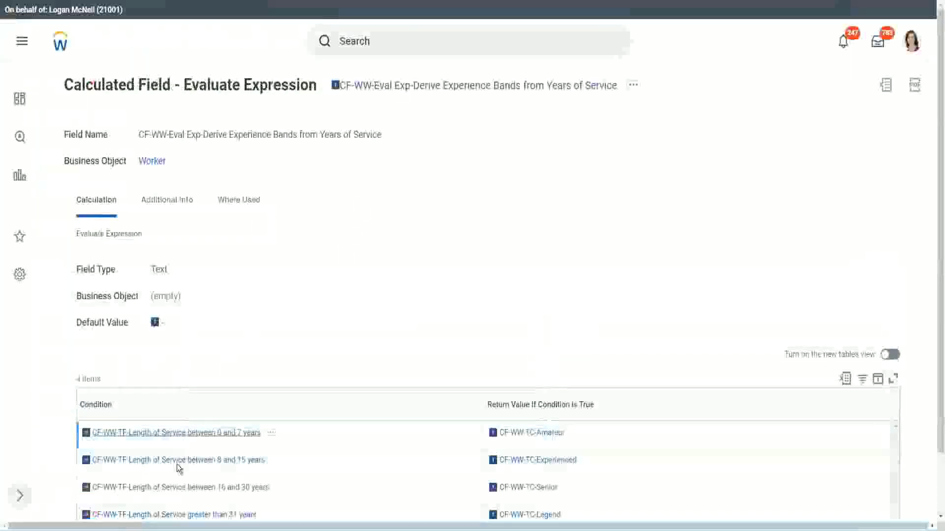
right_click(176, 487)
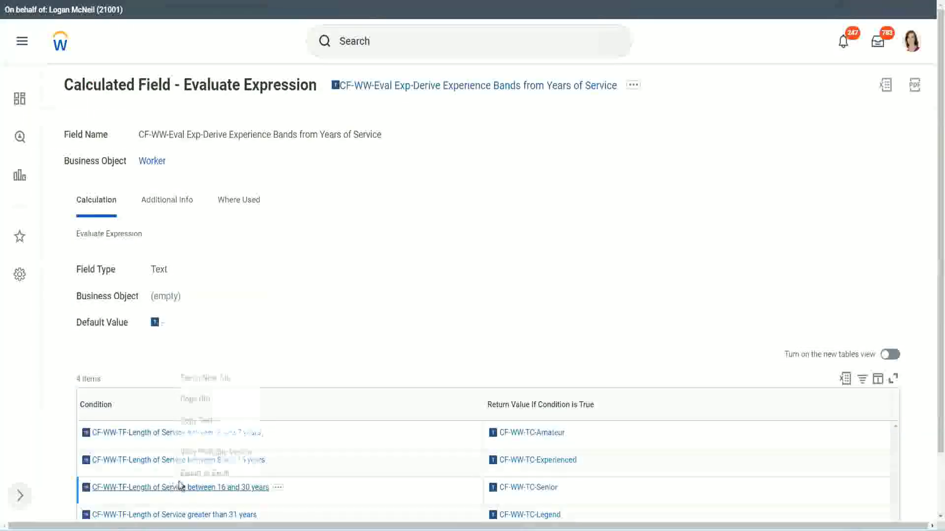
left_click(224, 419)
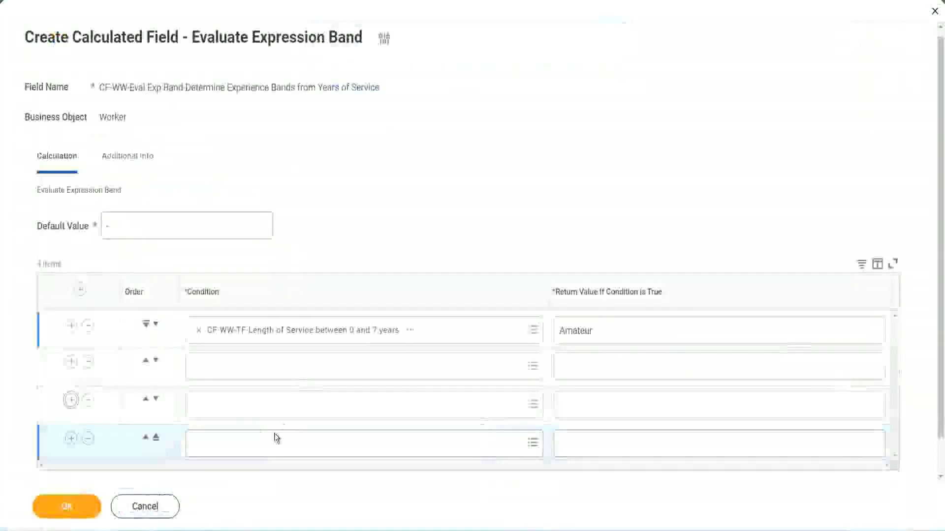
left_click(240, 363)
type("CF-WW-TF-Length of Service between 16 and 30 years")
key("Return")
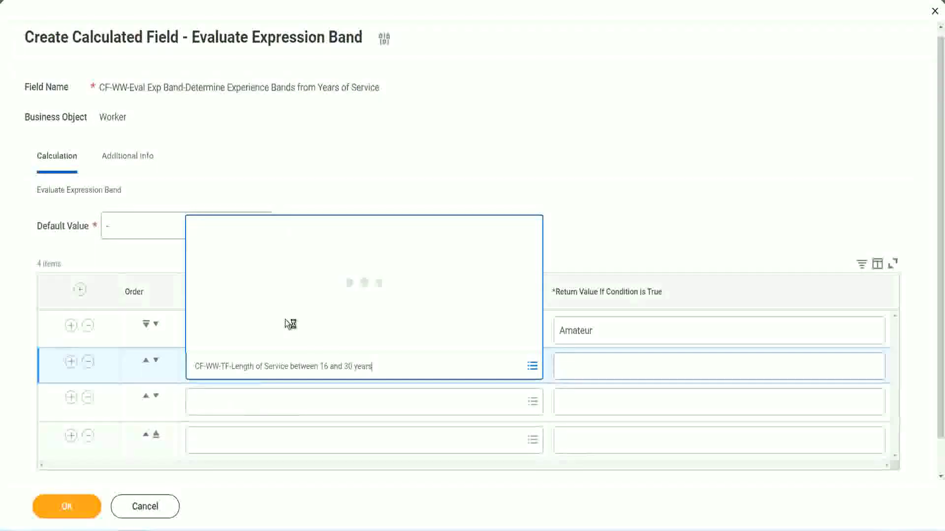
left_click(154, 360)
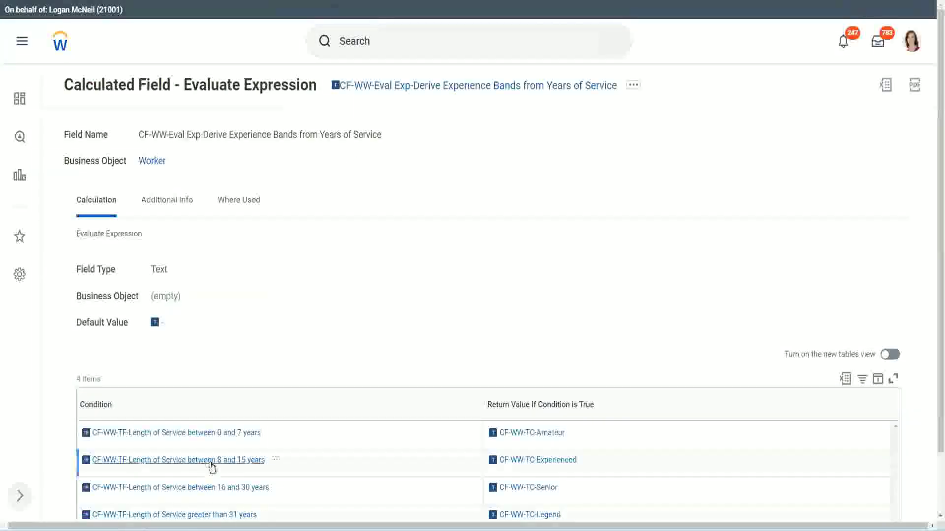
Paste the 8–15 years condition into row 2 and the greater-than-31 years condition into row 4.
right_click(212, 467)
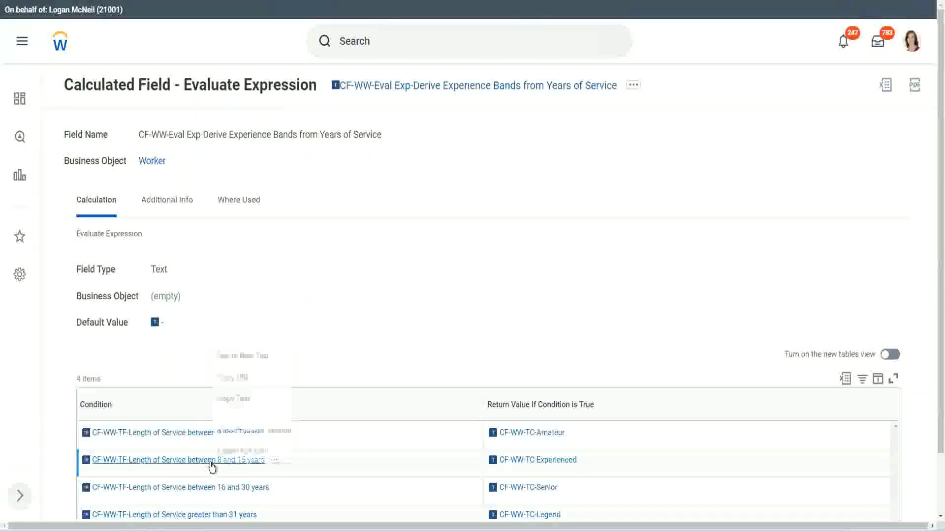
left_click(241, 397)
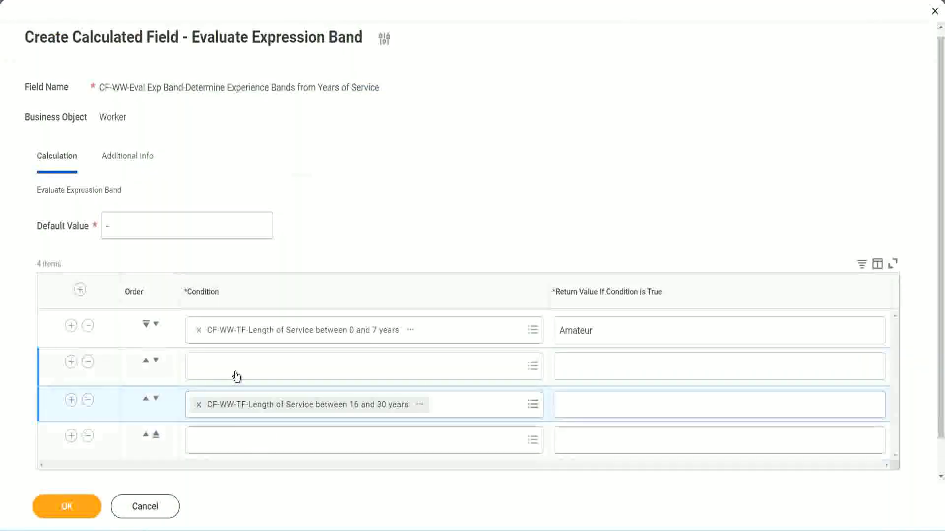
left_click(236, 376)
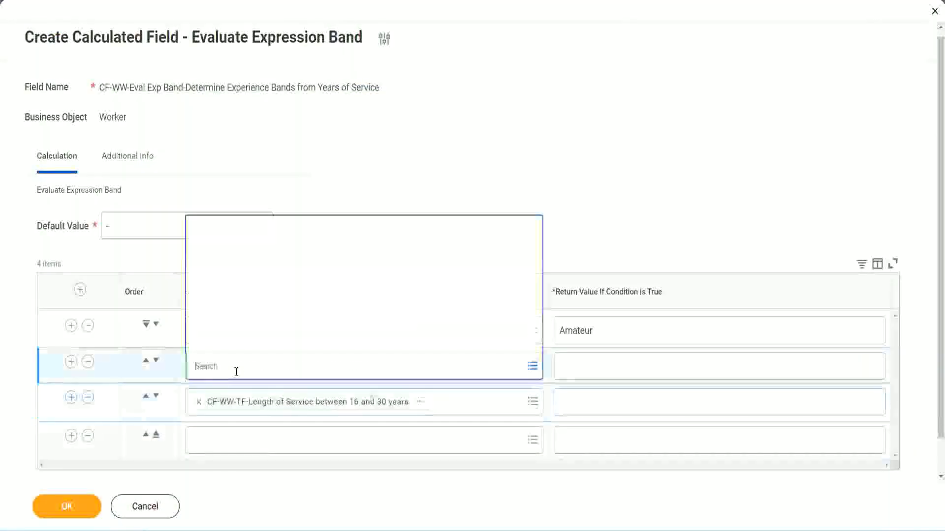
key("ctrl+v")
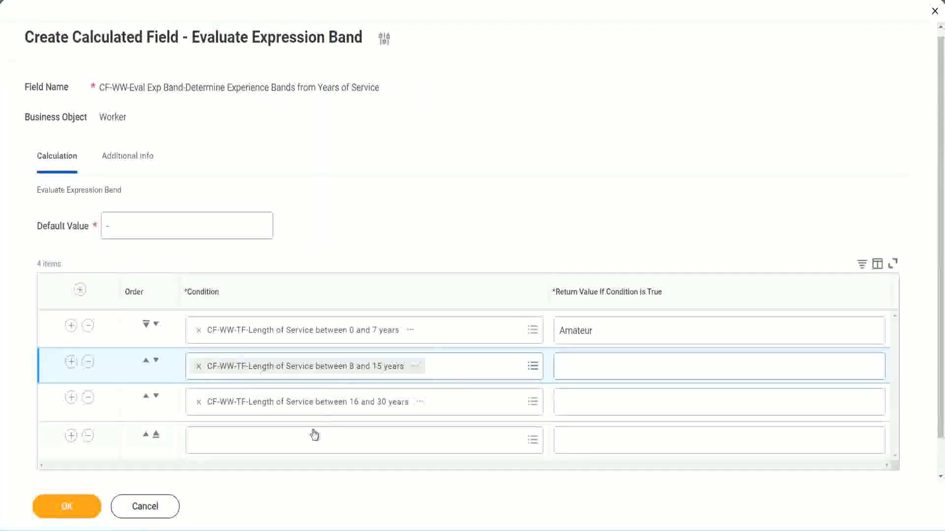
left_click(274, 438)
key("ctrl+v")
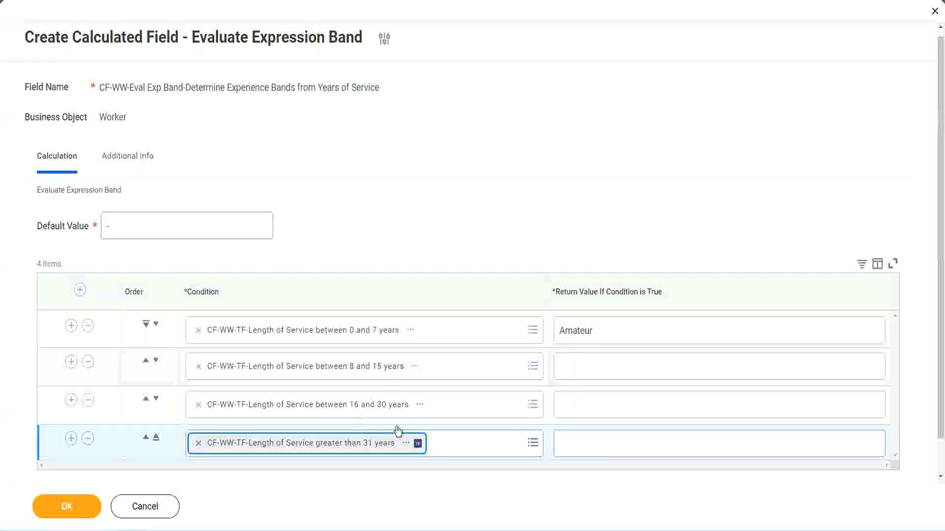
Enter return values Legend, Senior and Experienced for rows 4, 3 and 2, then save.
left_click(620, 444)
type("Le")
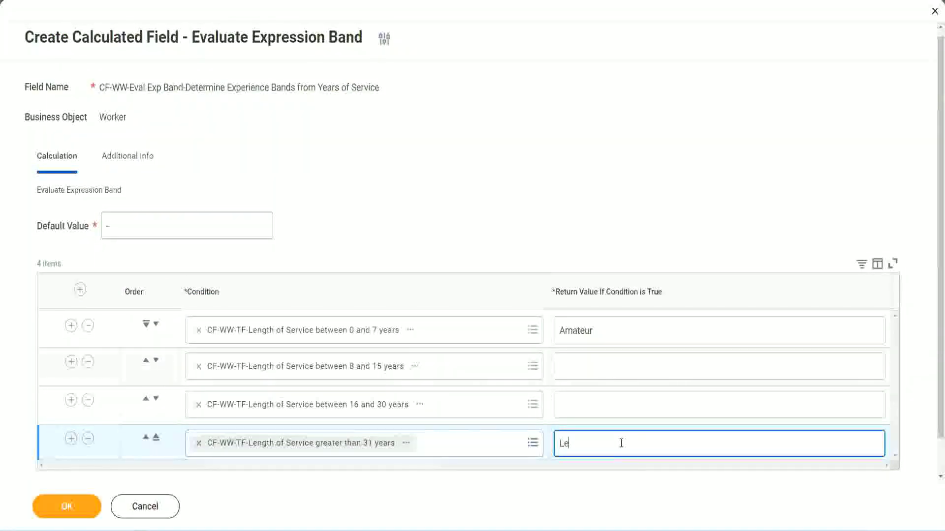
type("gend")
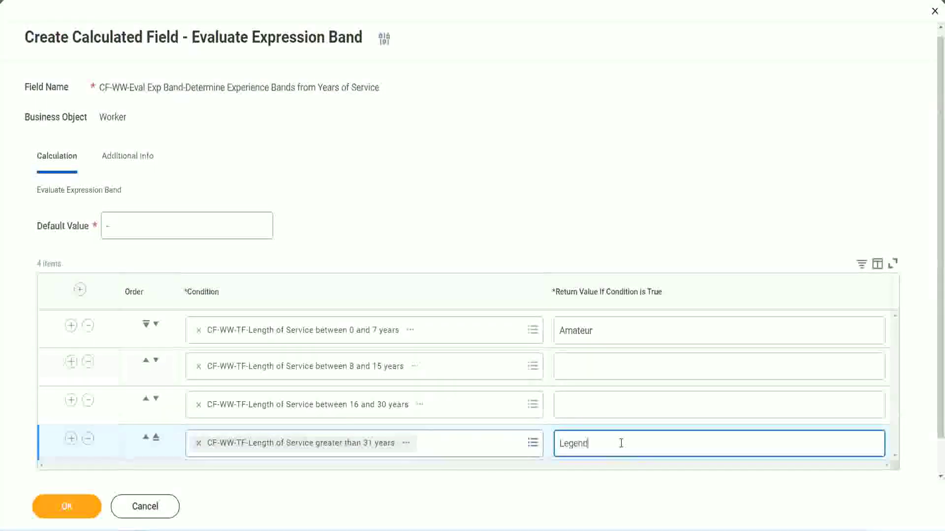
left_click(581, 404)
type("S")
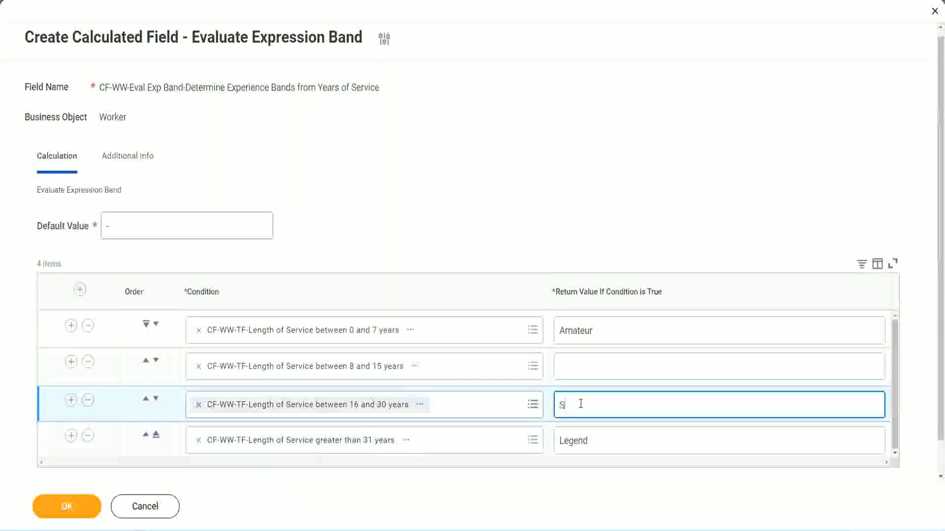
type("enior")
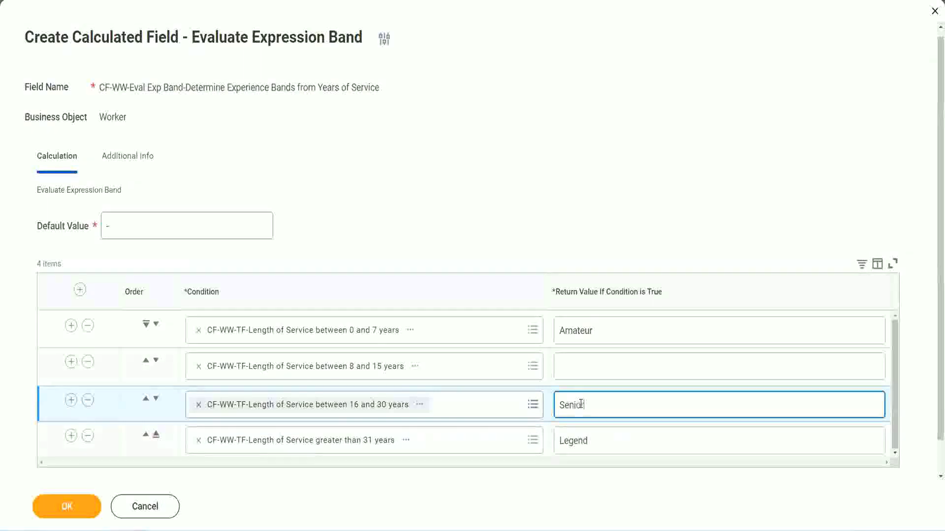
left_click(595, 367)
type("Ex")
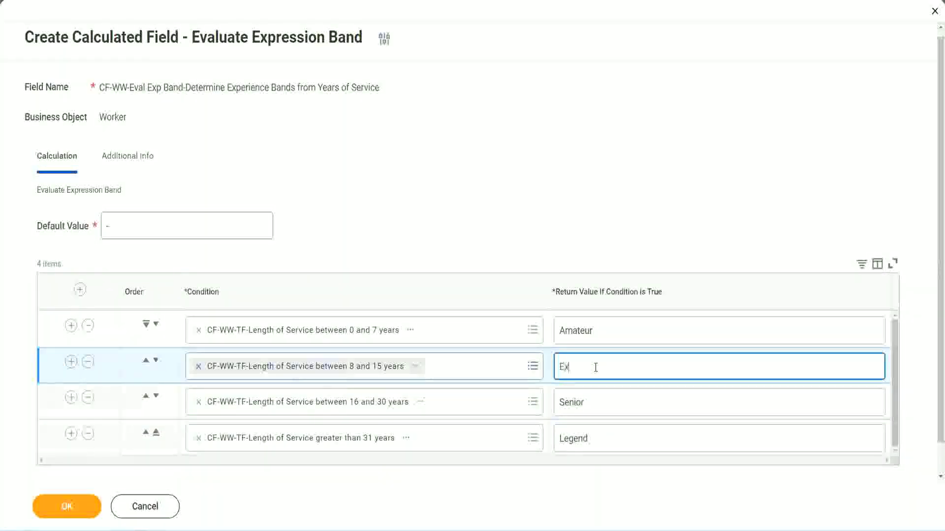
type("perienced")
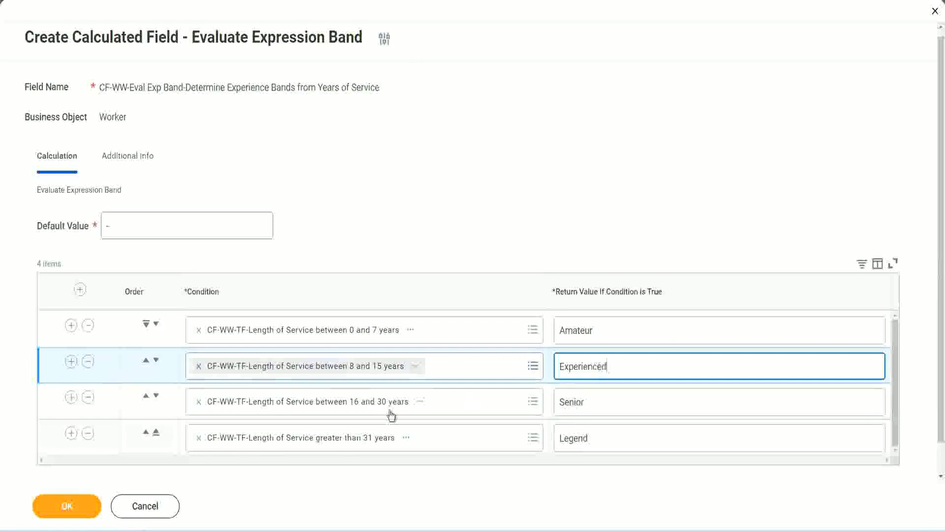
left_click(66, 506)
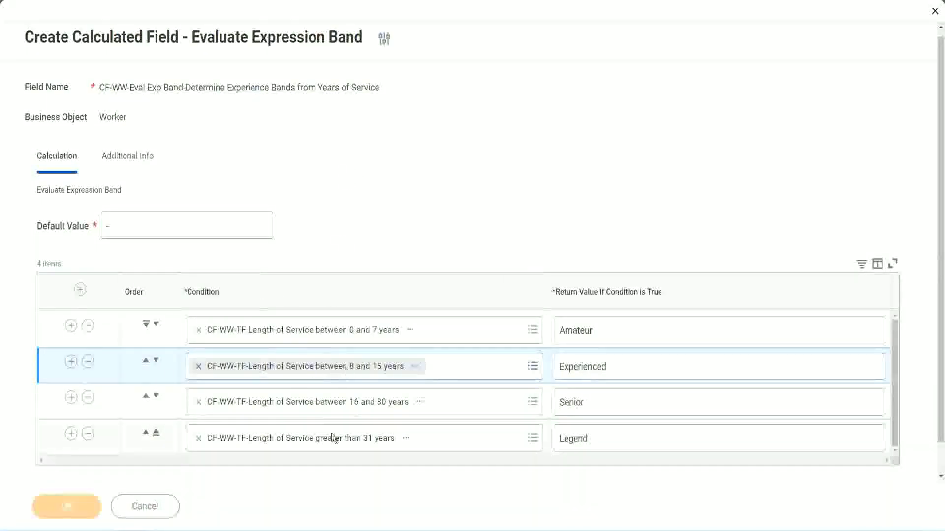
Review the saved bands' return values: Amateur, Experienced, Senior and Legend.
scroll(323, 300, "down", 3)
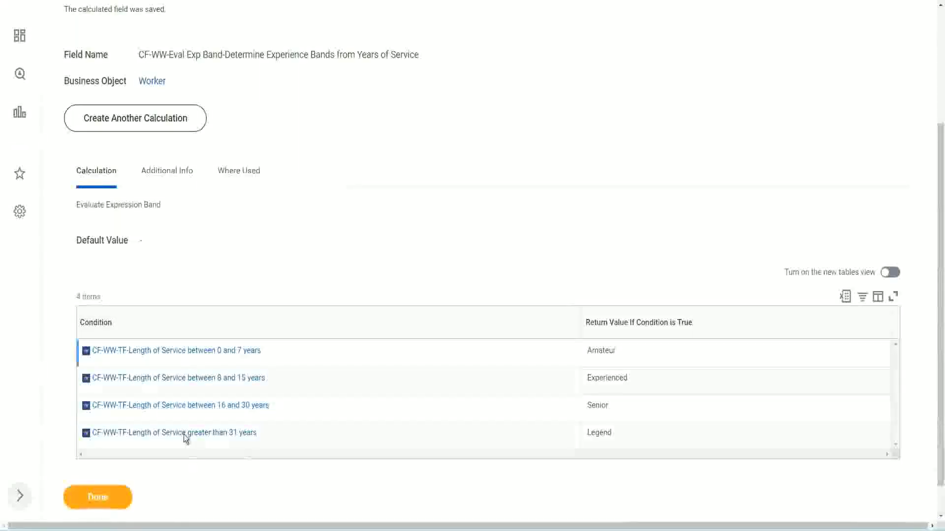
double_click(604, 349)
double_click(598, 379)
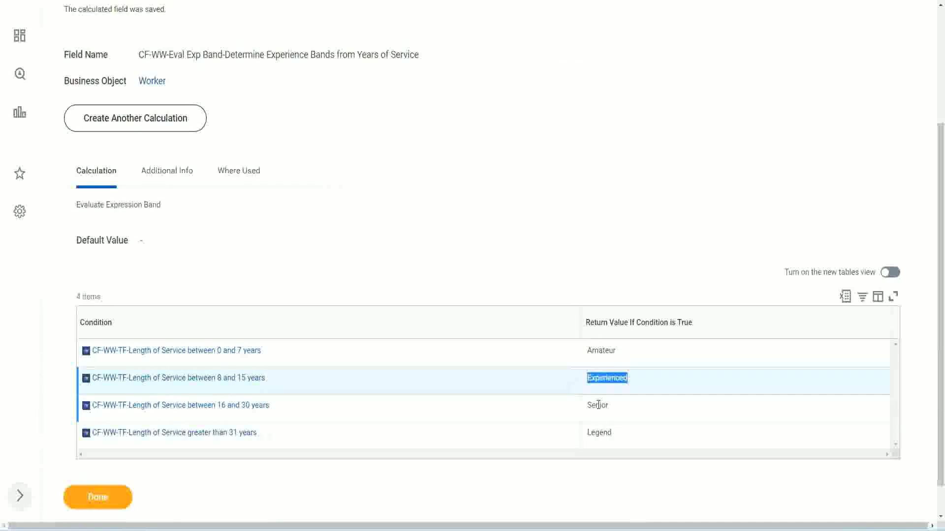
double_click(598, 404)
left_click(600, 434)
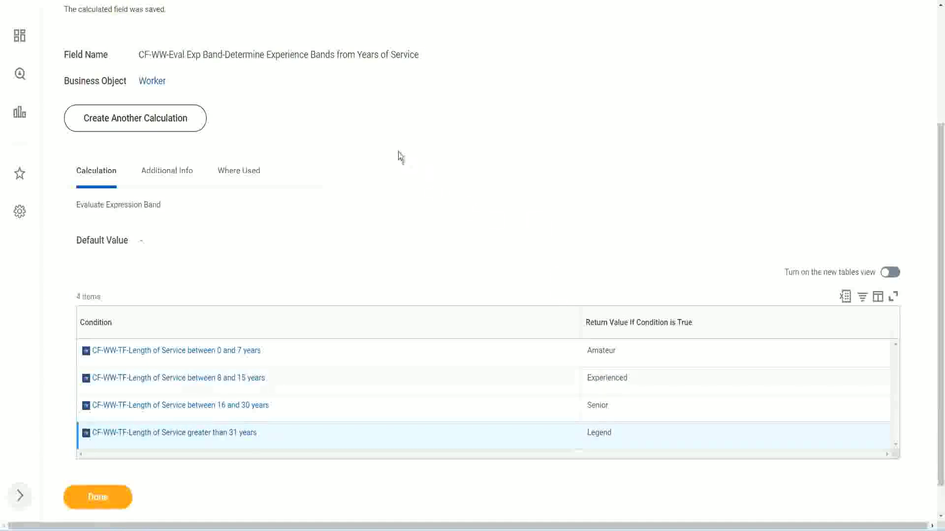
scroll(393, 155, "up", 3)
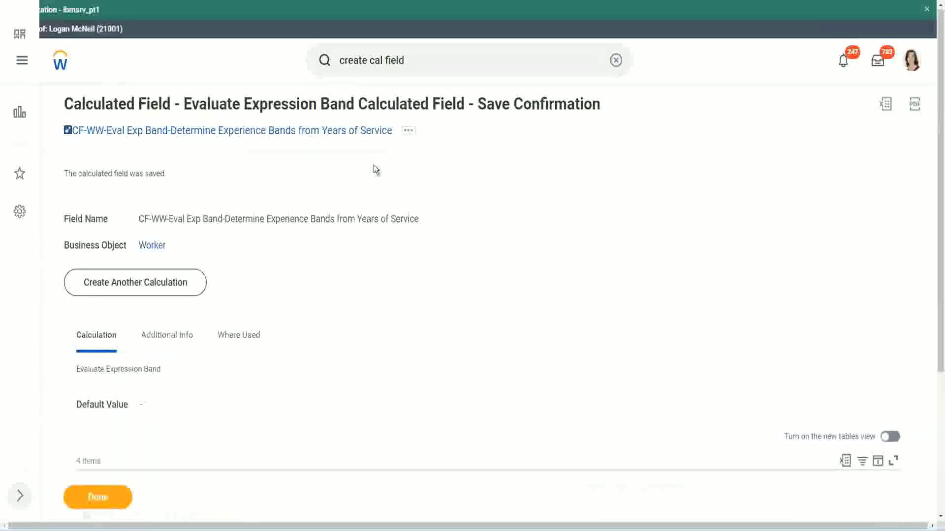
Copy the saved Evaluate Expression Band field's name as text.
right_click(309, 135)
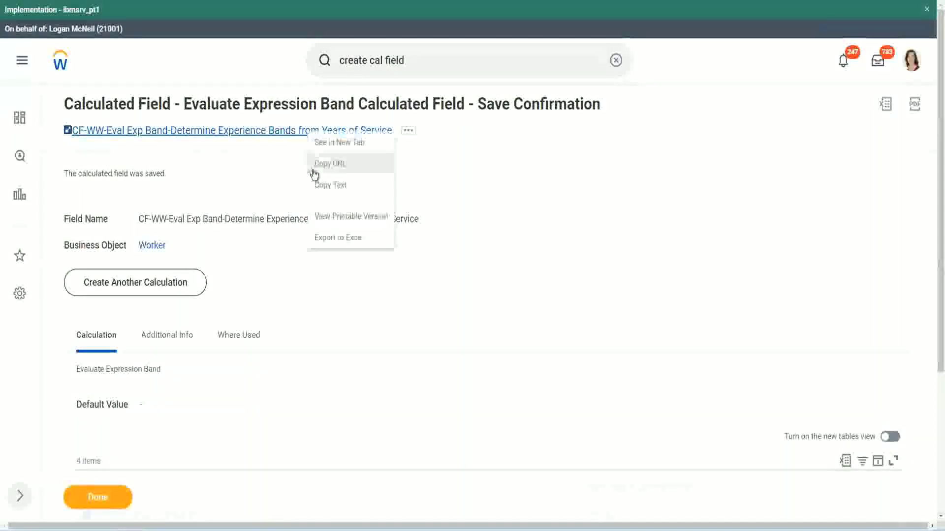
left_click(327, 187)
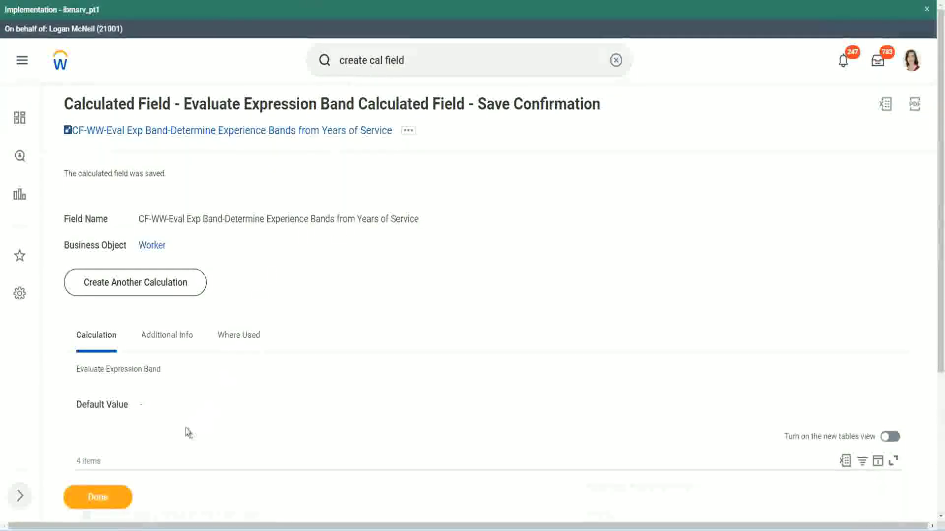
scroll(312, 381, "down", 3)
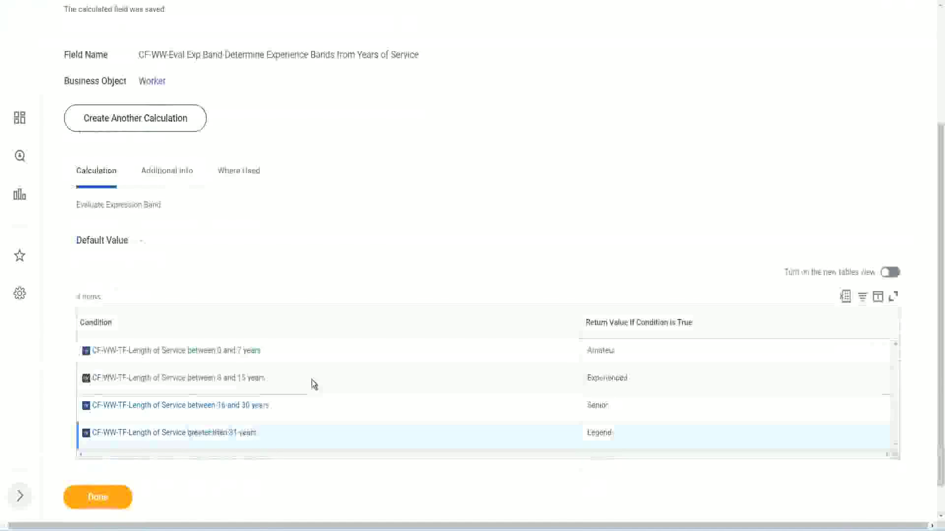
scroll(313, 359, "down", 1)
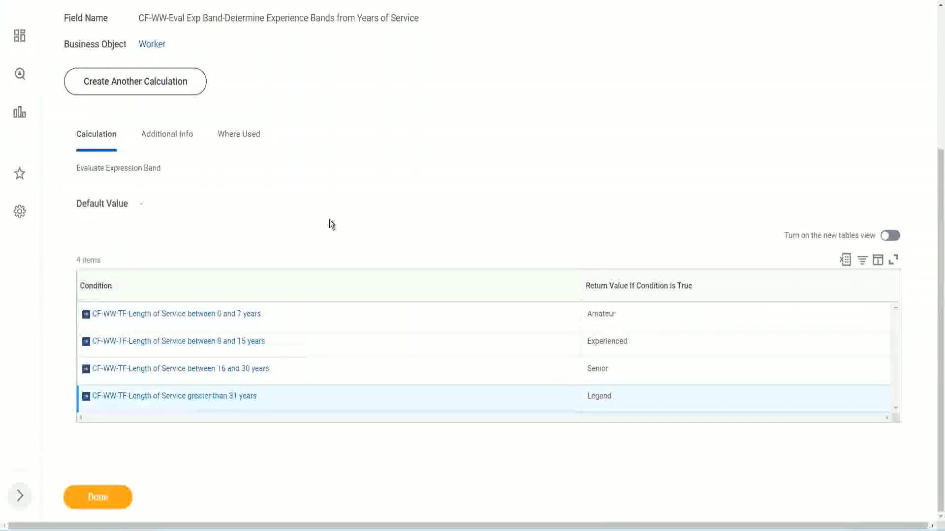
scroll(331, 224, "up", 2)
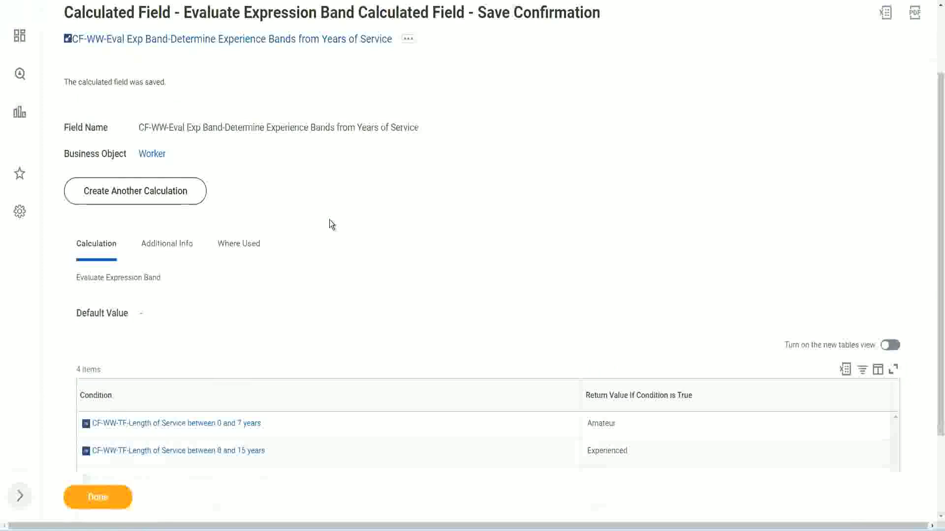
scroll(330, 224, "down", 2)
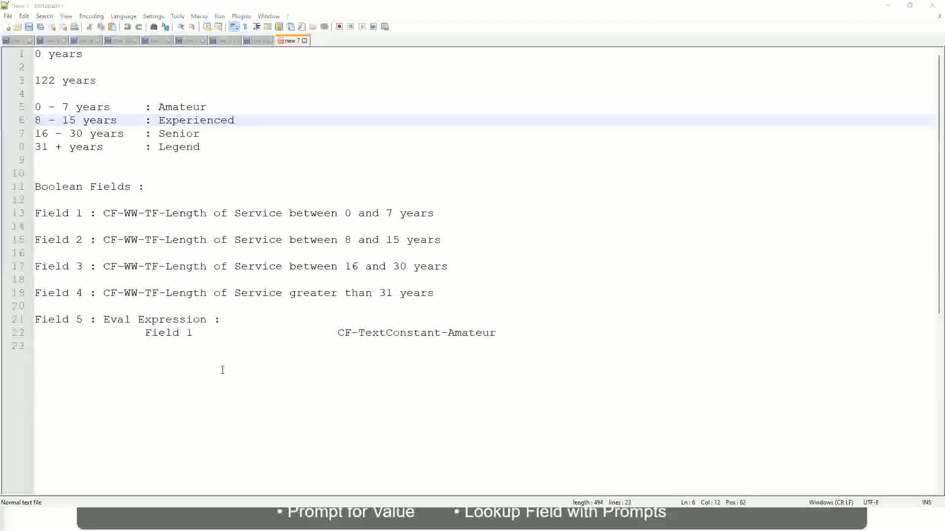
key("alt+Tab")
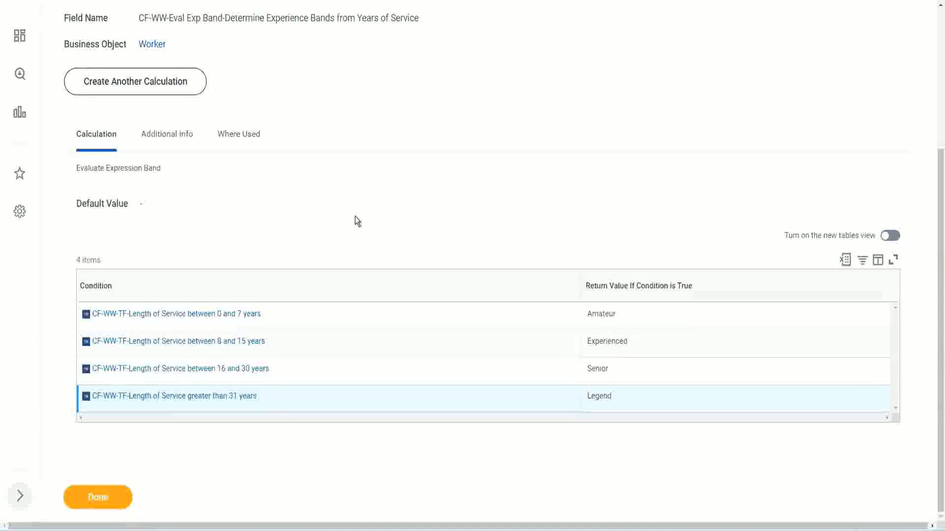
Confirm Done on the save confirmation and open the WW Employee Details report's related actions.
scroll(356, 217, "up", 1)
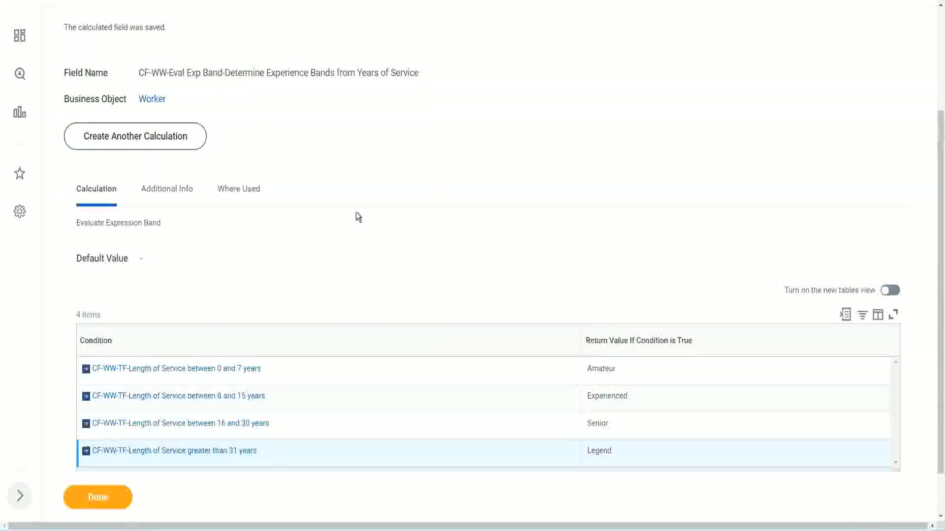
scroll(357, 217, "up", 3)
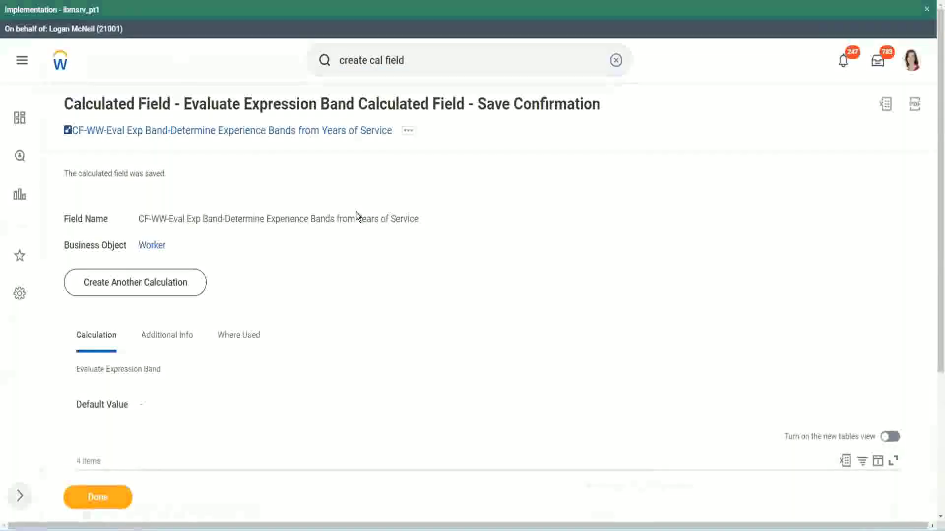
scroll(357, 217, "down", 4)
left_click(98, 498)
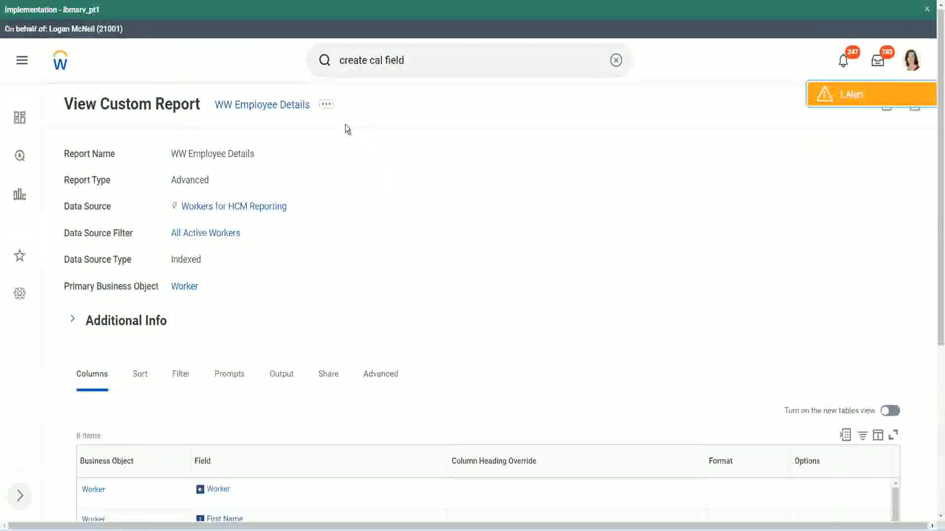
left_click(325, 104)
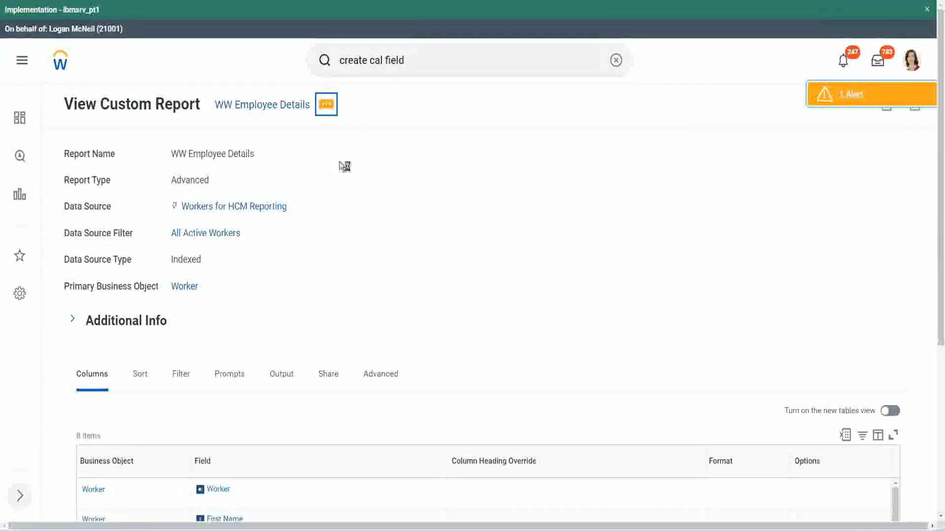
Open the WW Employee Details report for editing and scroll down to its Experience Bands column.
mouse_move(390, 157)
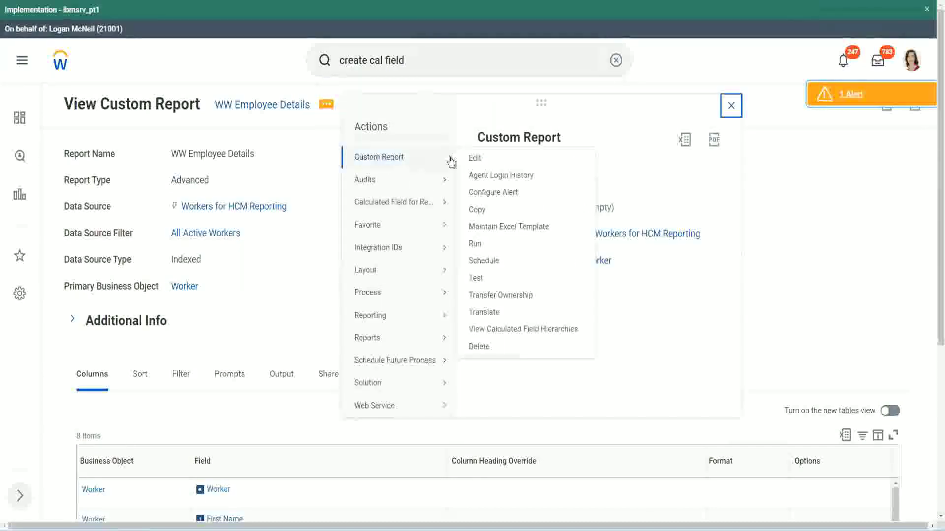
left_click(478, 163)
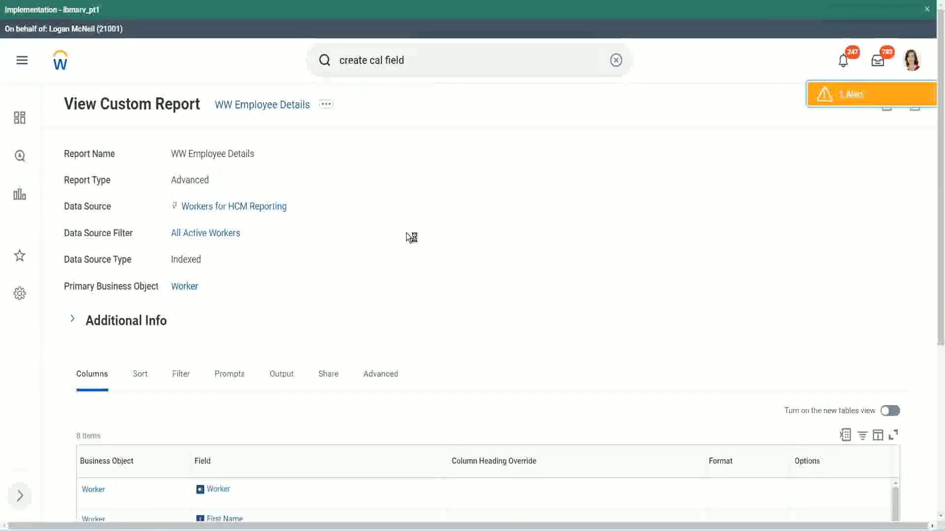
scroll(406, 237, "down", 1)
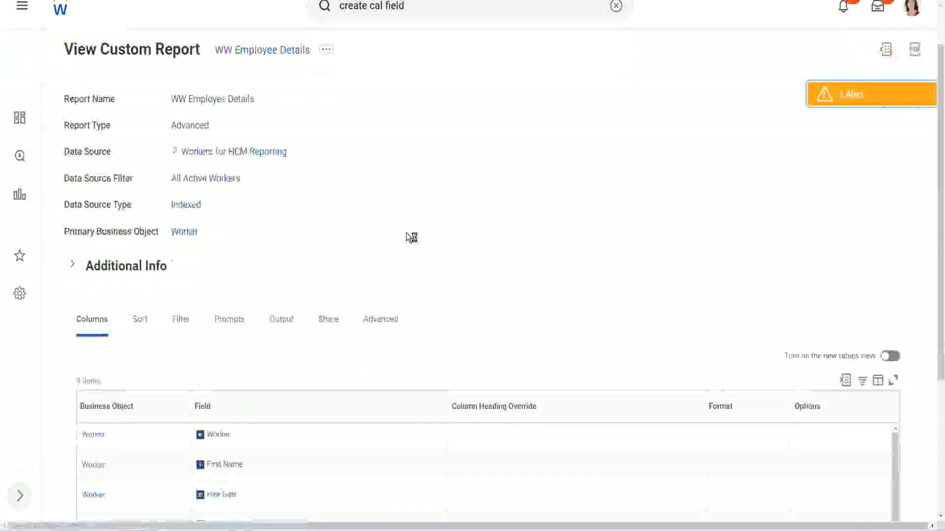
scroll(406, 237, "down", 2)
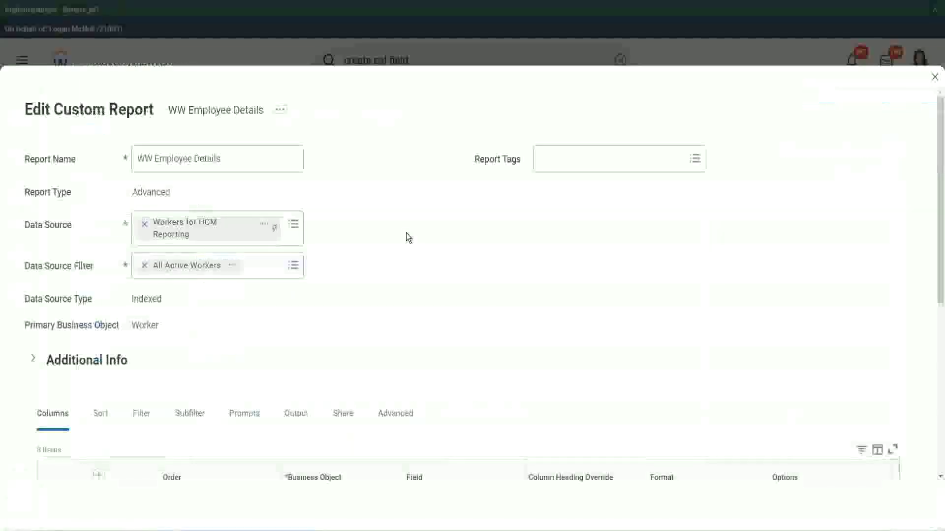
scroll(406, 237, "down", 8)
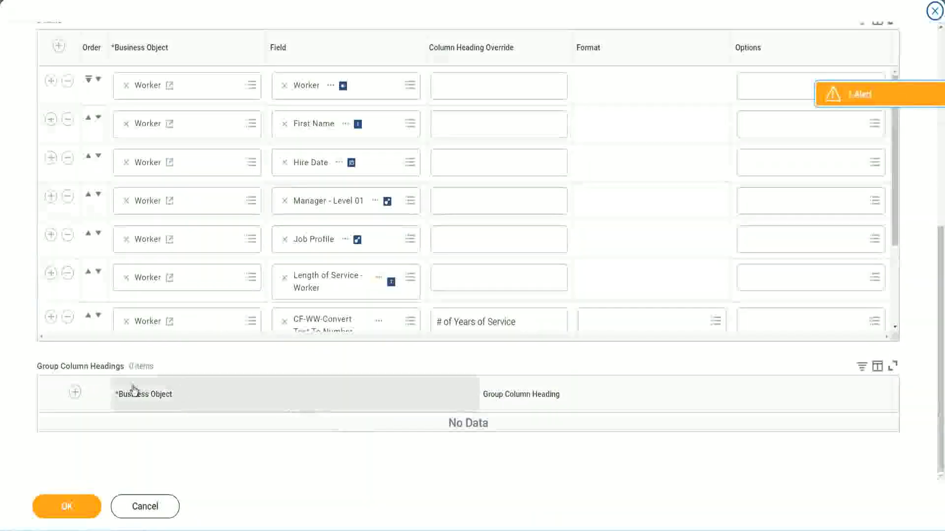
scroll(143, 281, "down", 3)
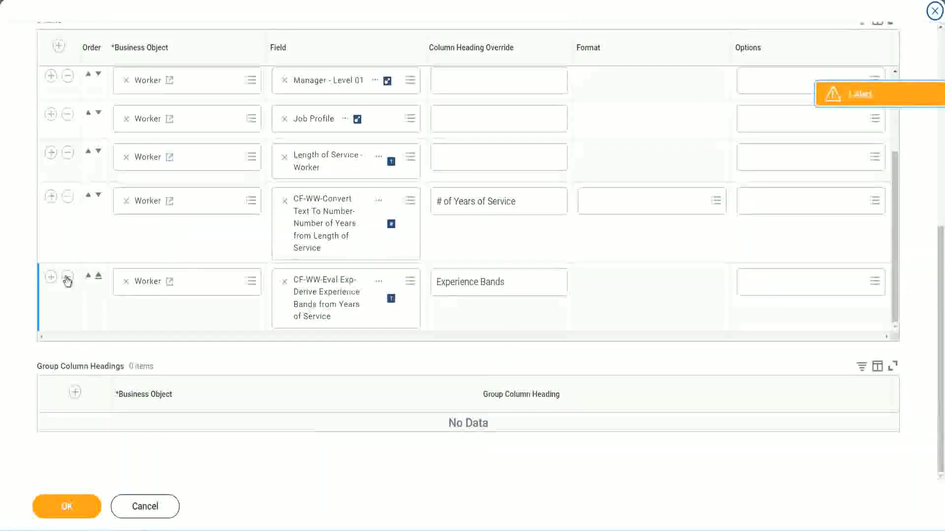
Add a column row using CF-WW-Eval Exp Band-Determine Experience Bands from Years of Service.
left_click(50, 277)
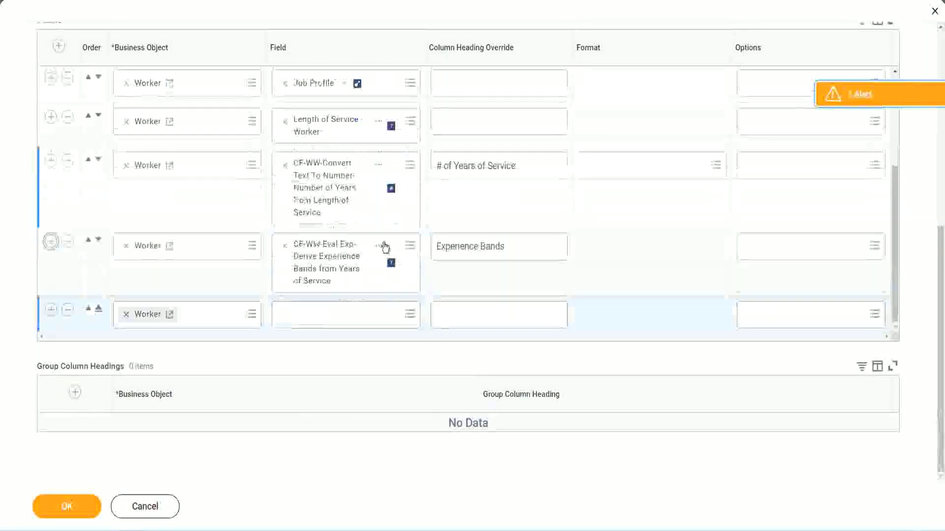
right_click(327, 268)
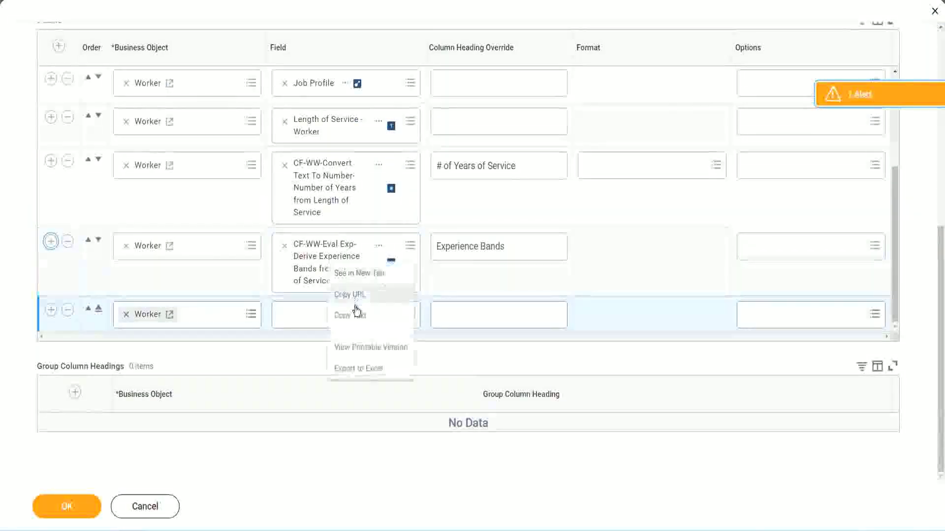
left_click(317, 325)
left_click(354, 323)
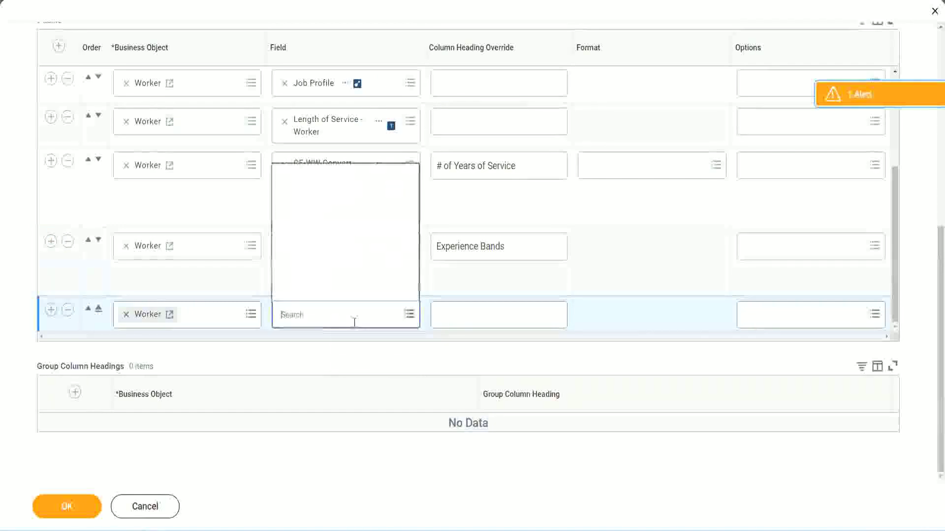
key("ctrl+v")
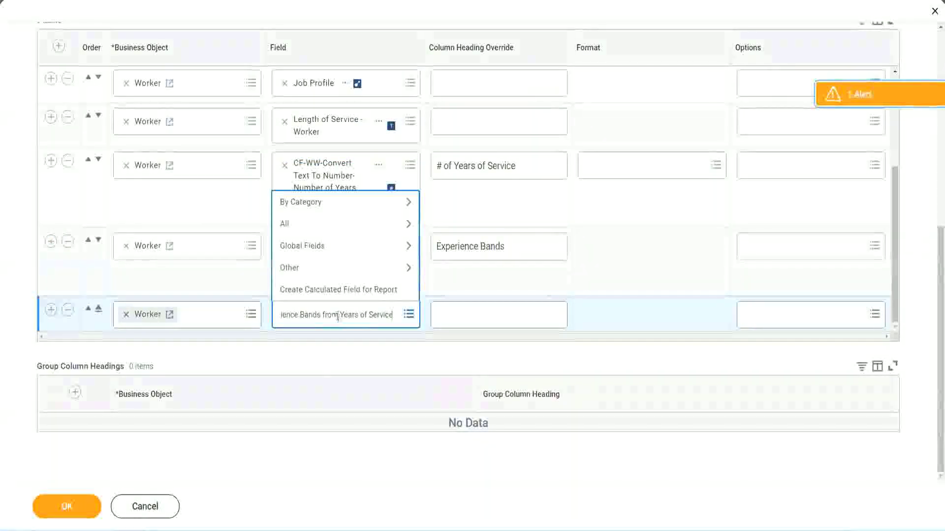
key("ctrl+a")
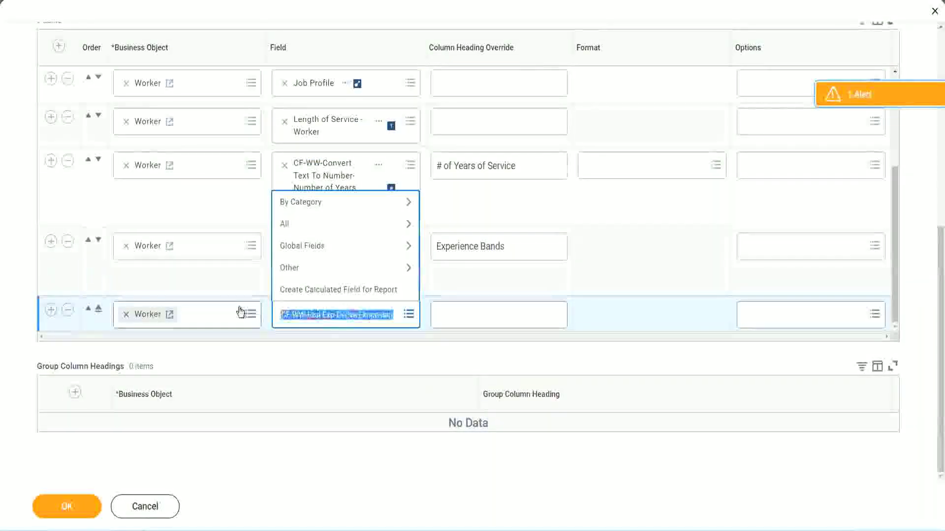
left_click(335, 315)
type("Ban ")
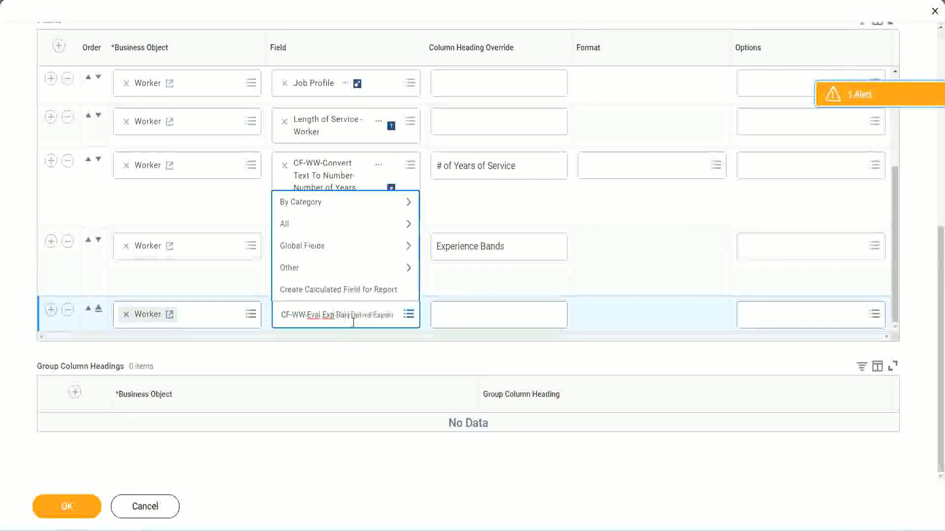
type("d")
key("Delete")
key("Delete")
key("Delete")
key("Delete")
key("Delete")
key("Delete")
key("Delete")
key("Delete")
key("Delete")
key("Delete")
key("Delete")
key("Delete")
key("Delete")
key("Delete")
key("Delete")
key("Delete")
key("Delete")
key("Delete")
key("Delete")
key("Delete")
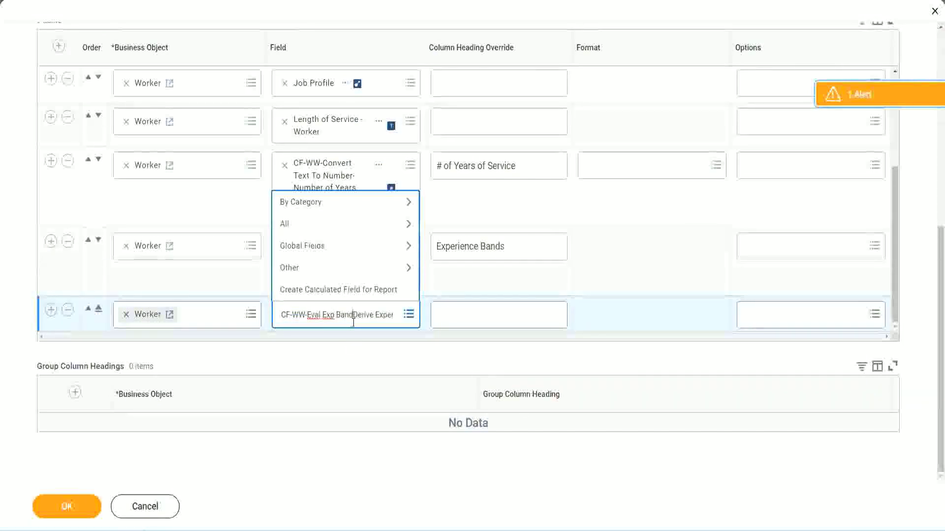
key("Delete")
key("Delete")
key("Delete")
key("Delete")
key("Delete")
key("Delete")
key("Delete")
key("Delete")
key("Delete")
key("Delete")
key("Delete")
key("Delete")
key("Delete")
key("Delete")
key("Delete")
key("Return")
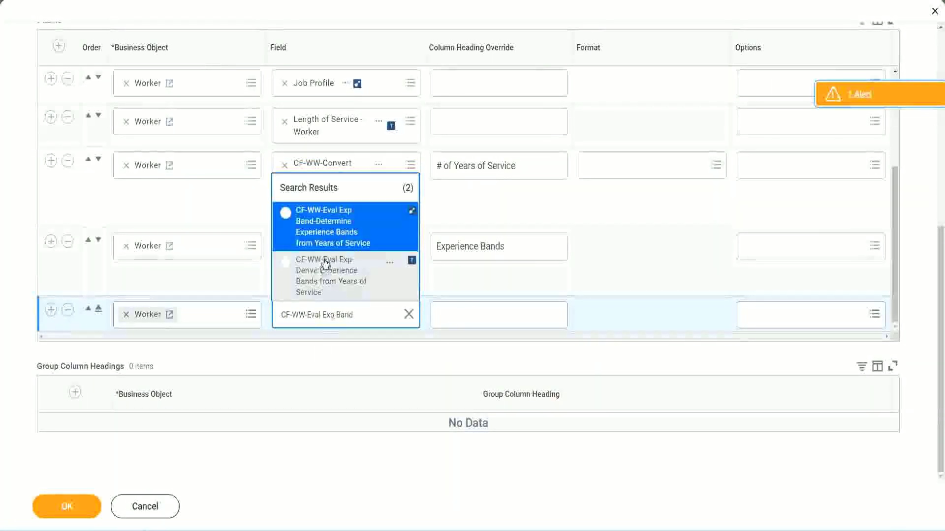
left_click(344, 233)
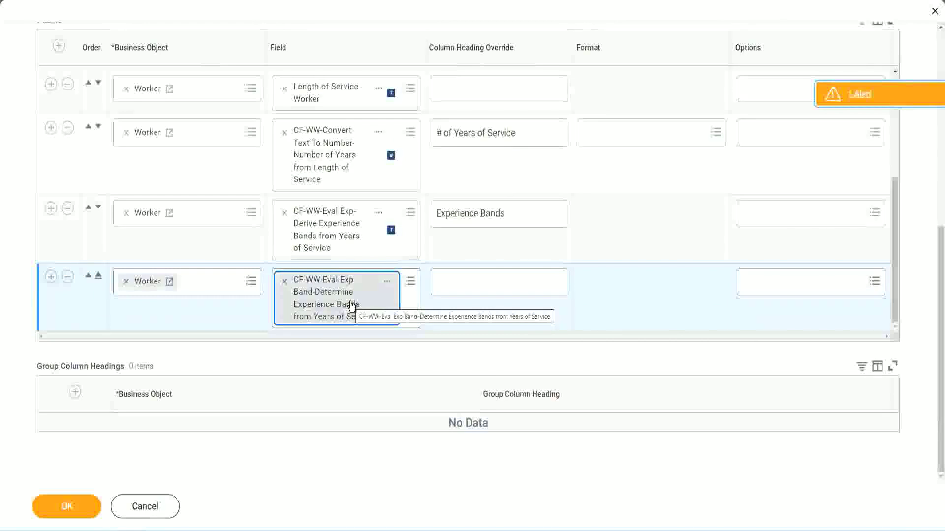
Head the new column 'Experience Bands (Eval Exp Bands)' and confirm the report changes with OK.
left_click(520, 214)
key("ctrl+c")
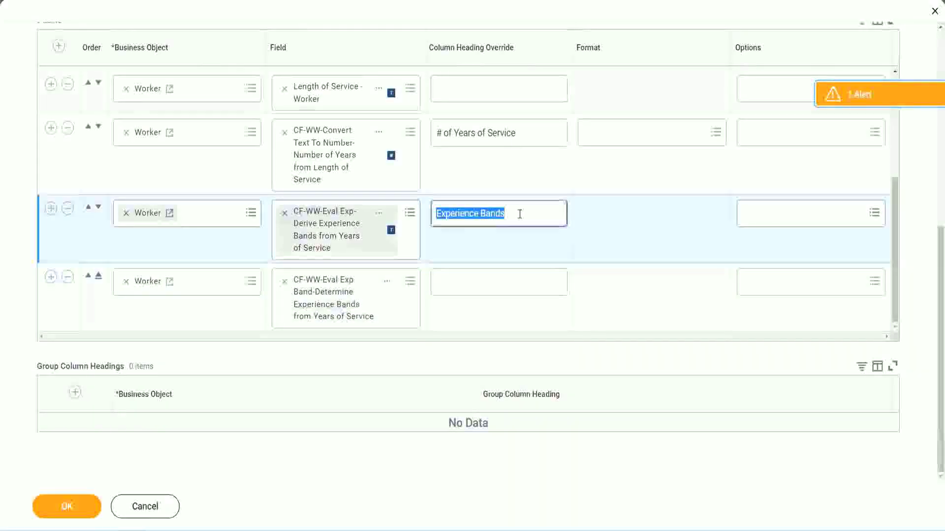
left_click(458, 281)
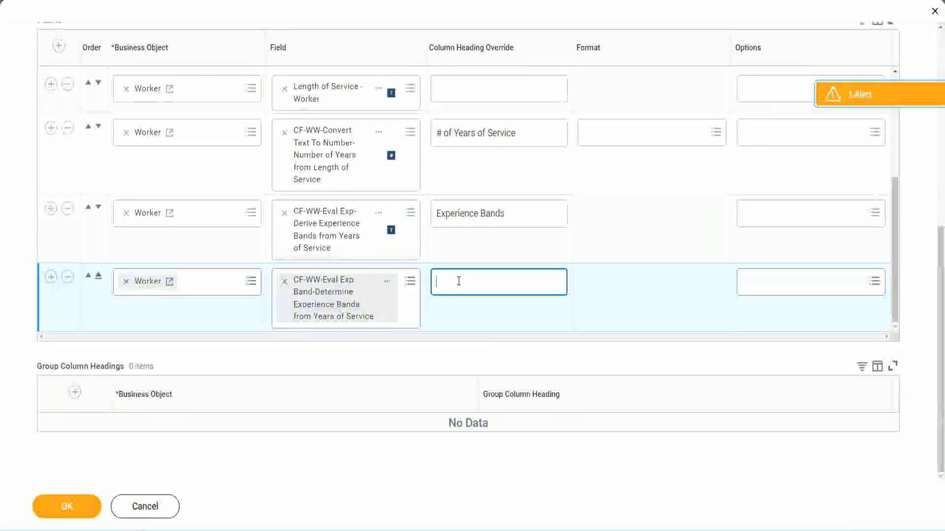
key("ctrl+v")
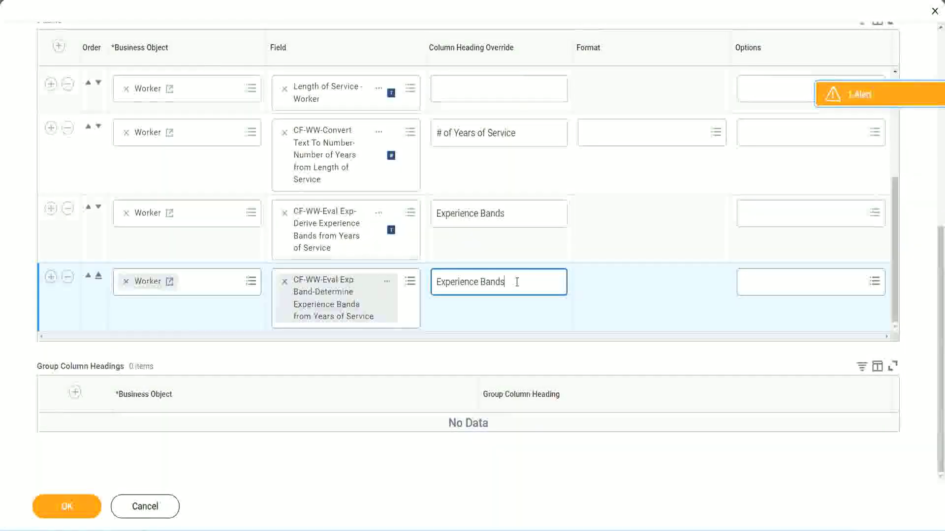
type("(")
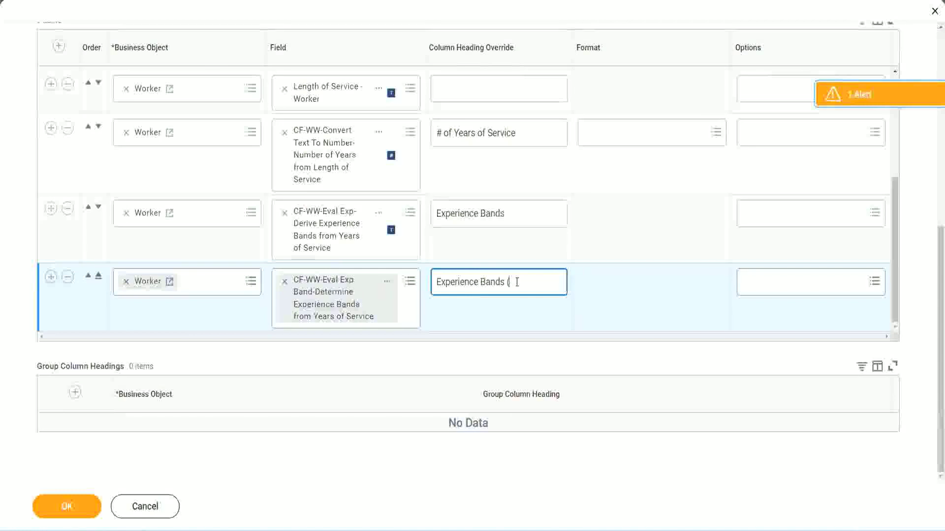
type("Eval")
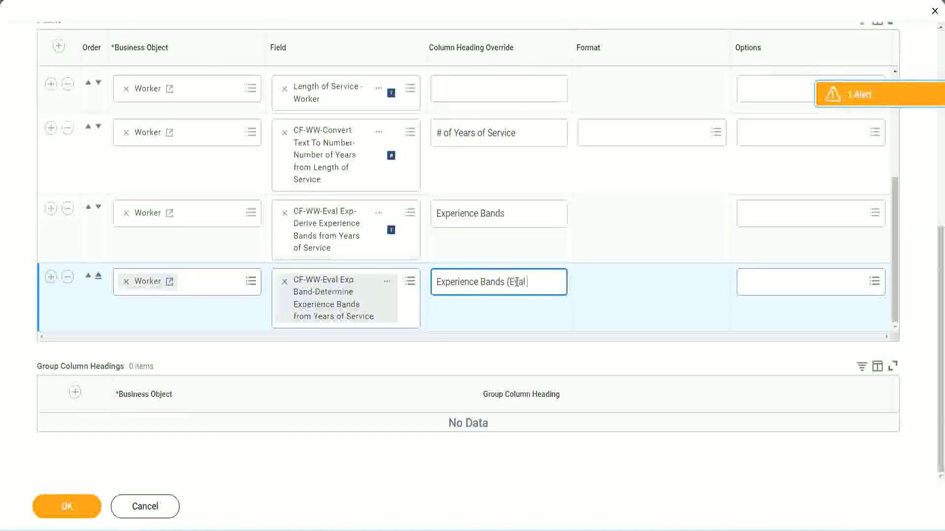
type(" Exp Bands)")
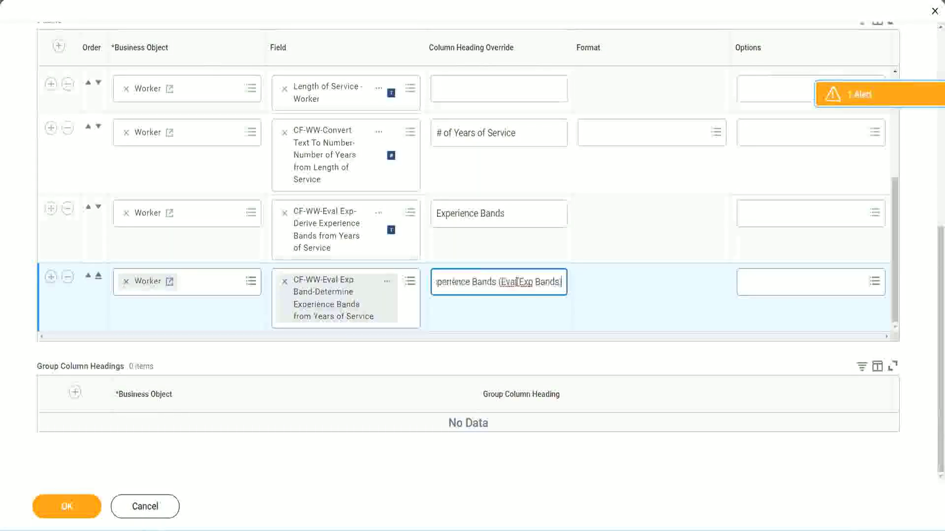
double_click(527, 282)
left_click(545, 281)
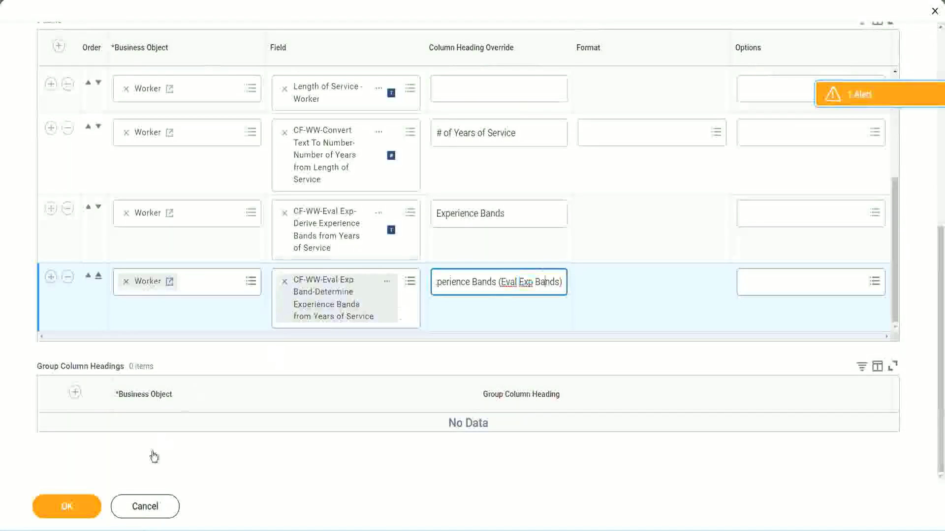
left_click(71, 512)
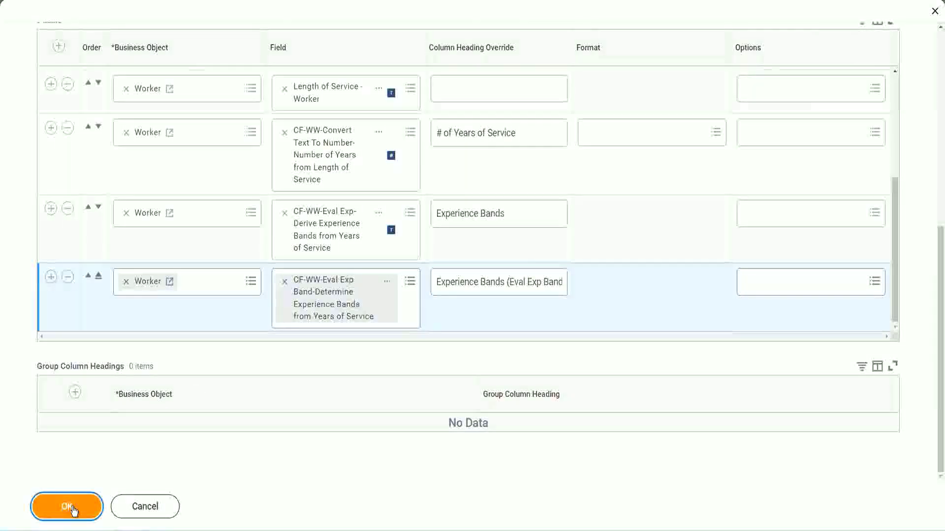